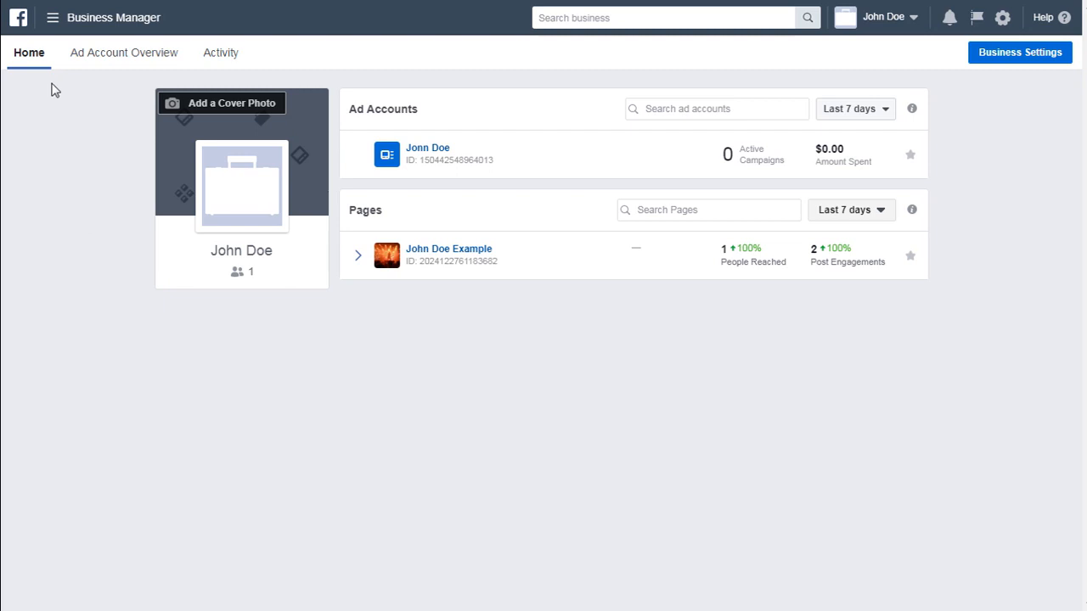
- Open the Pixels page in Events Manager and create a Facebook pixel with the suggested name
{"action": "left_click", "coordinate": [53, 24]}
{"action": "left_click", "coordinate": [433, 190]}
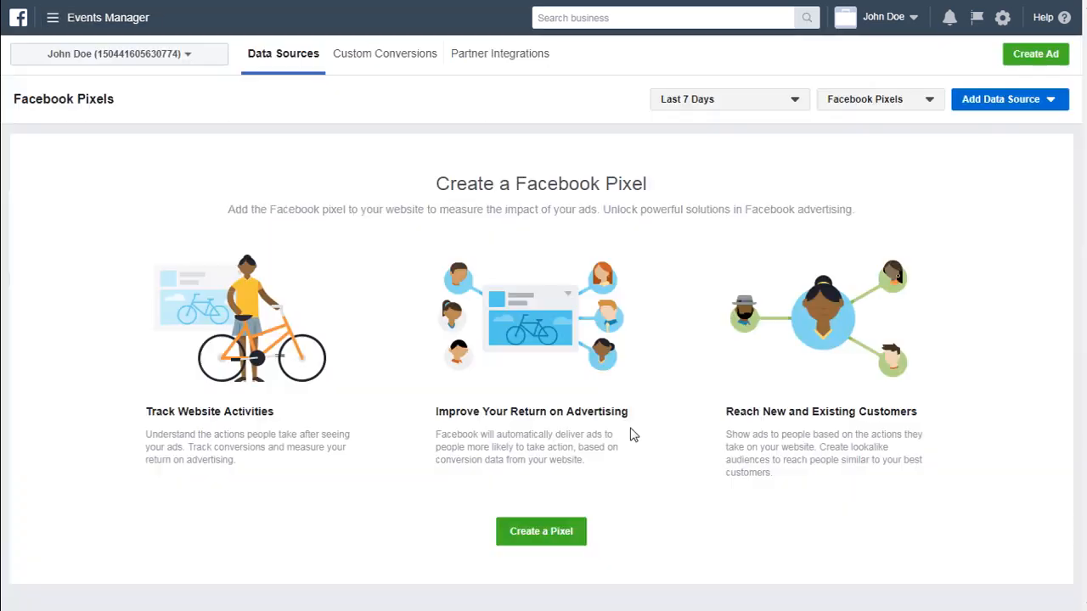
{"action": "left_click", "coordinate": [544, 533]}
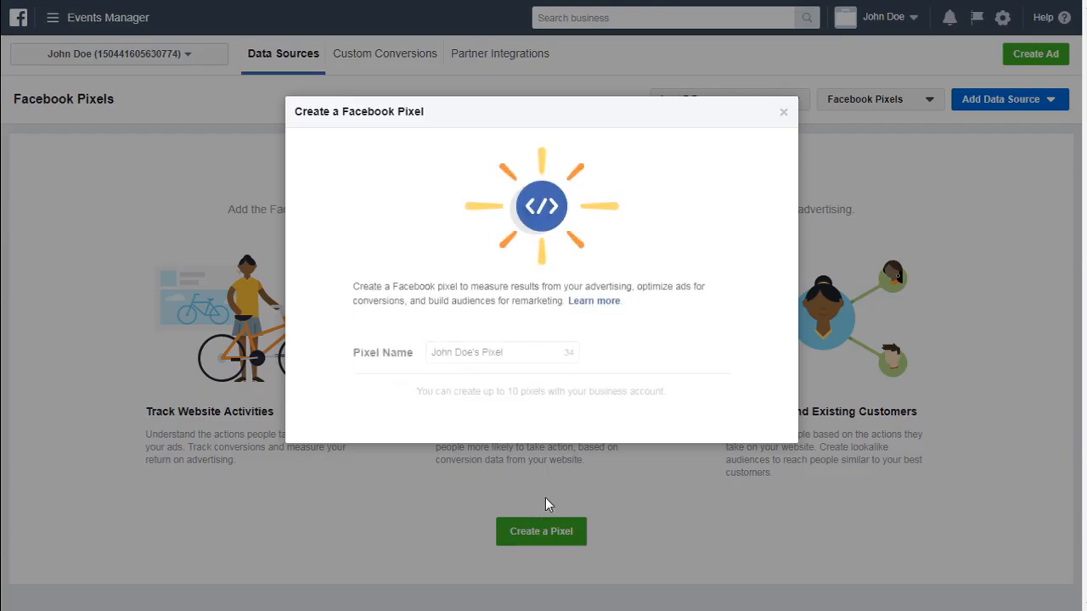
{"action": "left_click", "coordinate": [764, 424]}
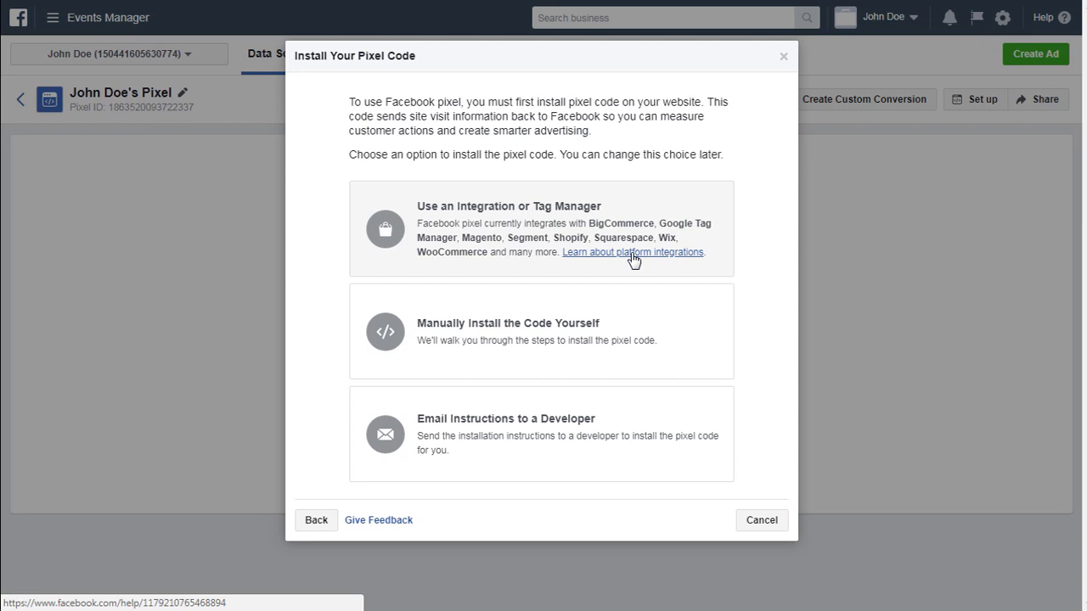
- Choose to install the pixel code manually and copy the entire pixel code to the clipboard
{"action": "left_click", "coordinate": [625, 344]}
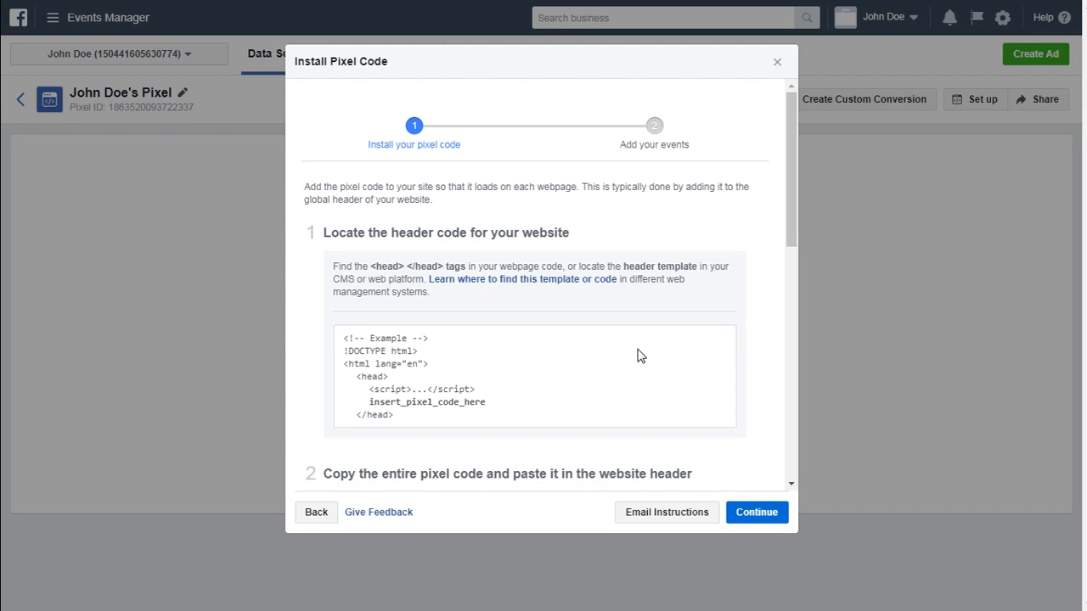
{"action": "scroll", "coordinate": [639, 355], "scroll_direction": "down", "scroll_amount": 3}
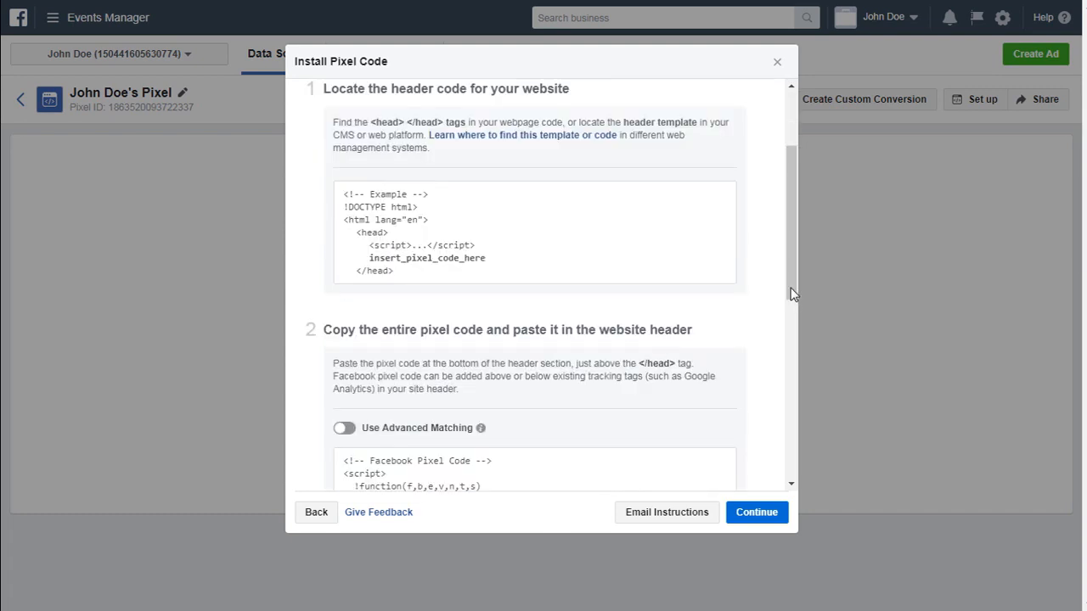
{"action": "left_click_drag", "start_coordinate": [791, 270], "coordinate": [794, 321]}
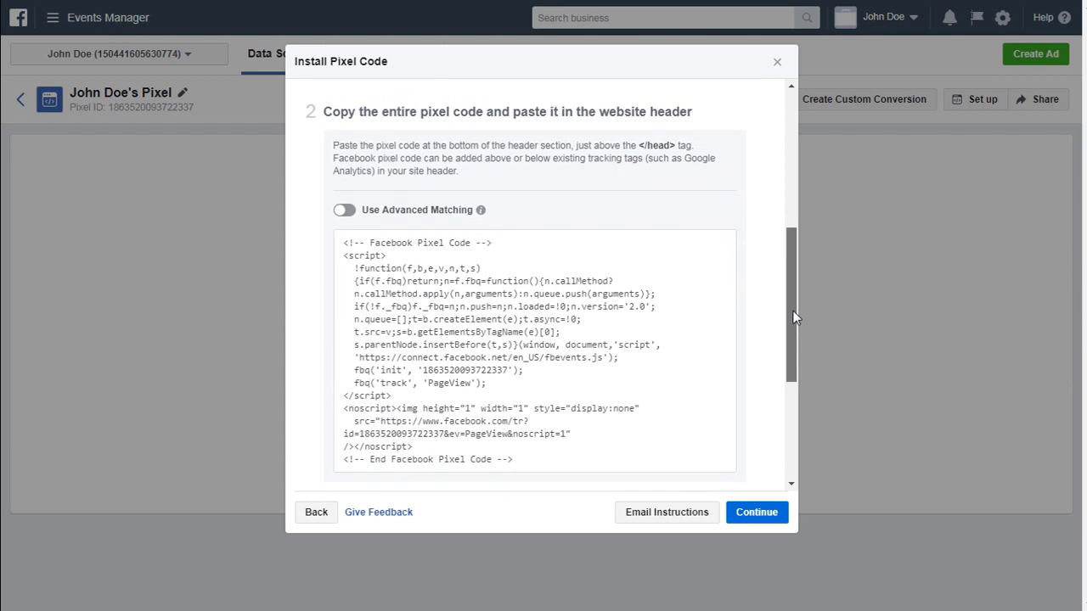
{"action": "left_click", "coordinate": [697, 224]}
{"action": "mouse_move", "coordinate": [497, 267]}
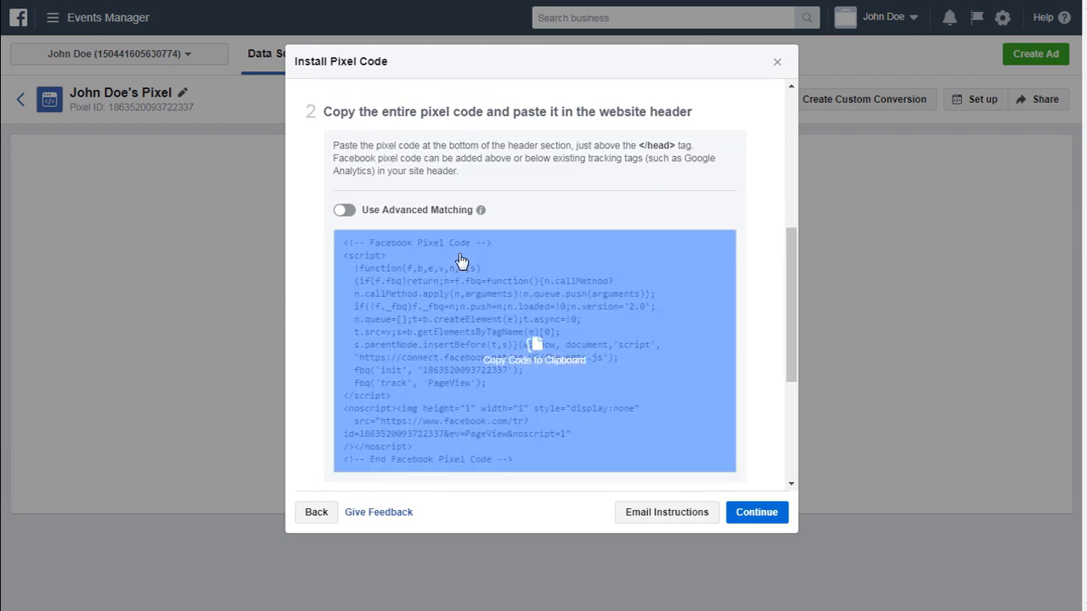
{"action": "left_click", "coordinate": [461, 260]}
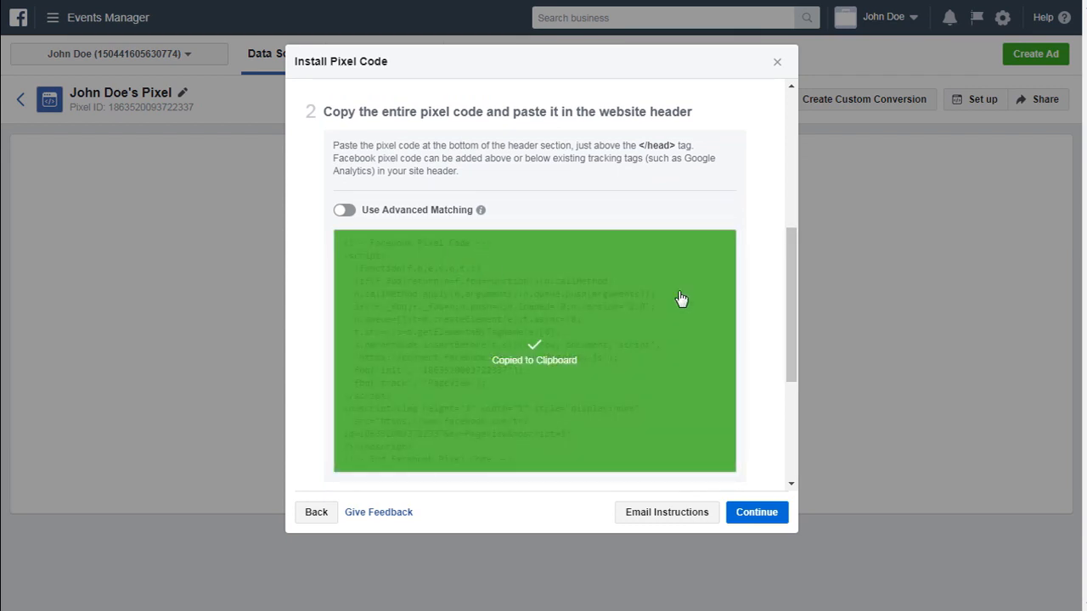
{"action": "left_click_drag", "start_coordinate": [794, 294], "coordinate": [783, 422]}
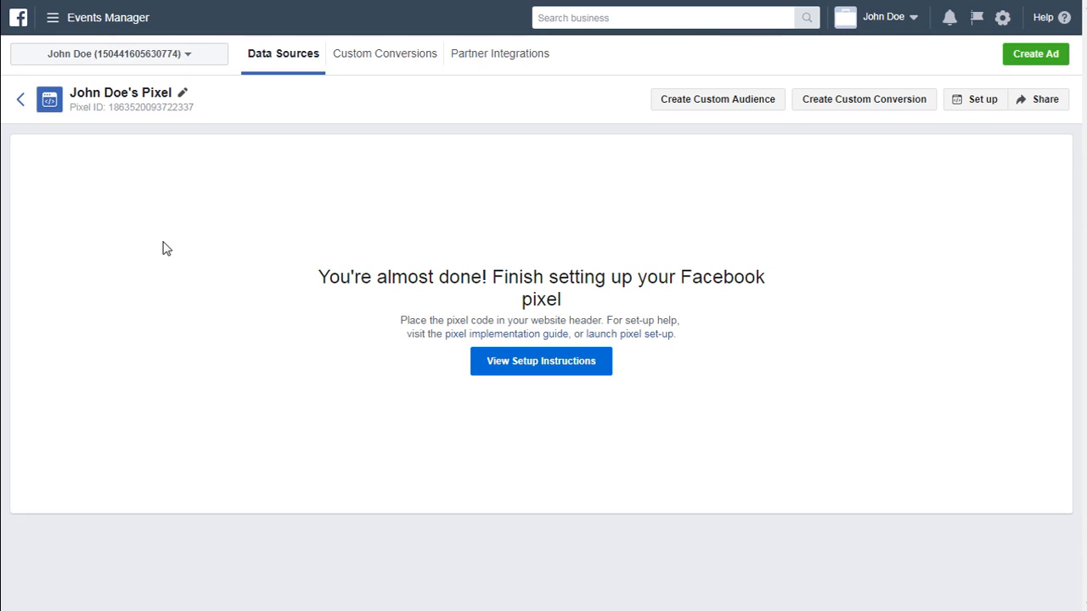
- Go to Ads Manager and start creating a new campaign with Quick Creation
{"action": "left_click", "coordinate": [54, 22]}
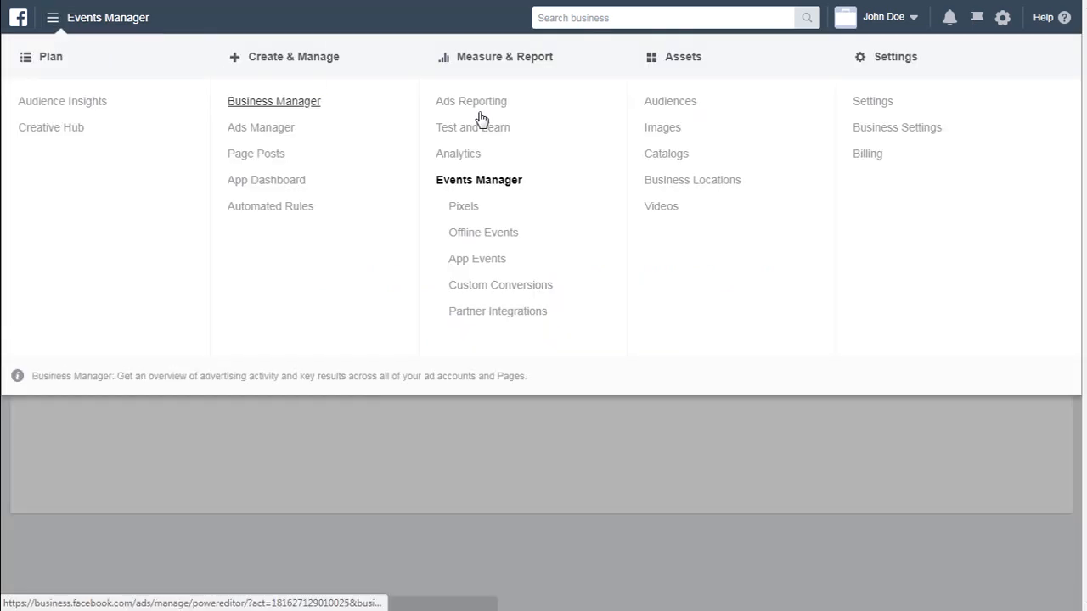
{"action": "left_click", "coordinate": [241, 130]}
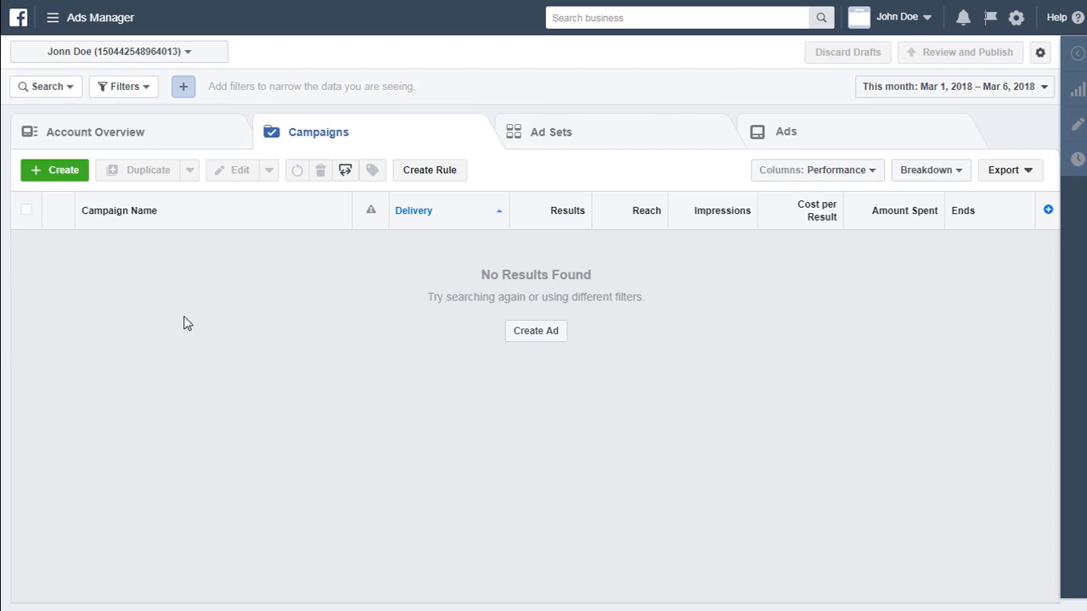
{"action": "left_click", "coordinate": [48, 173]}
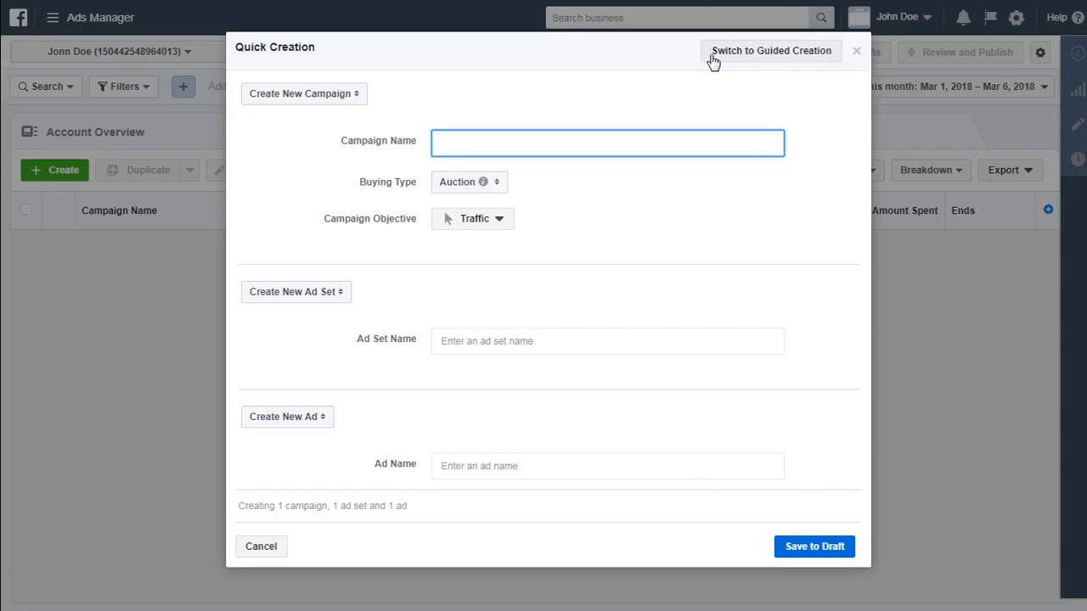
{"action": "left_click", "coordinate": [639, 105]}
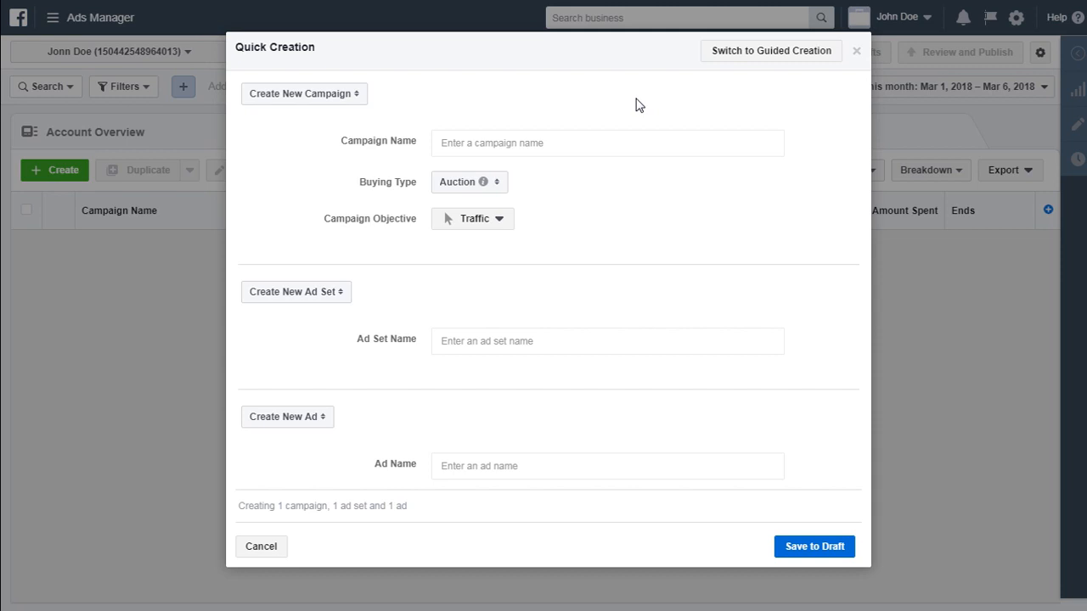
- Name the new campaign, its ad set and its ad "Test Campaign"
{"action": "left_click", "coordinate": [502, 146]}
{"action": "type", "text": "Test"}
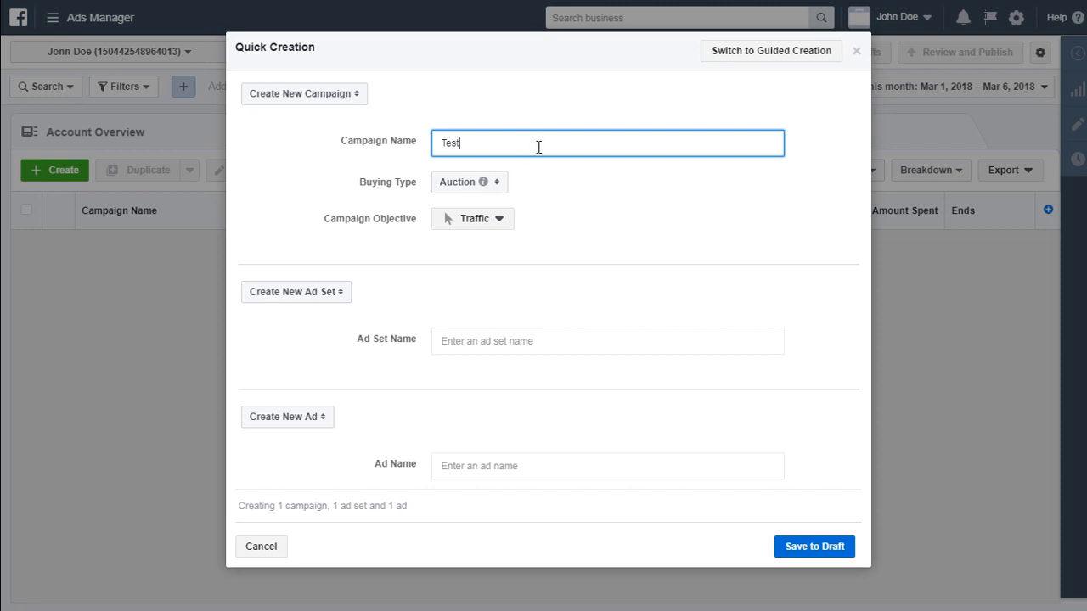
{"action": "type", "text": " Campaign"}
{"action": "left_click_drag", "start_coordinate": [534, 145], "coordinate": [411, 146]}
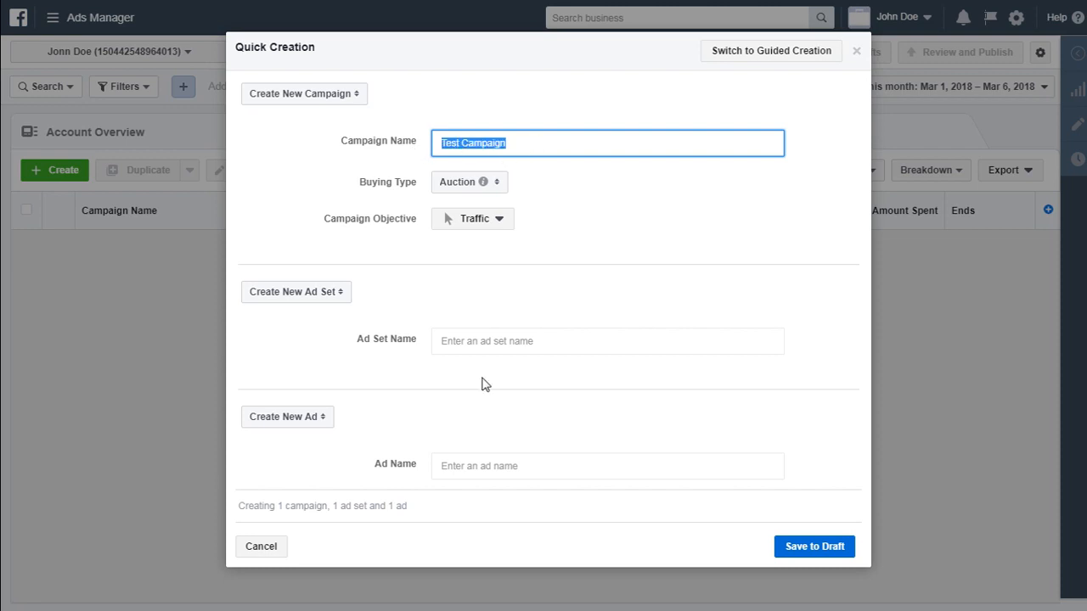
{"action": "left_click", "coordinate": [480, 343]}
{"action": "key", "text": "ctrl+v"}
{"action": "left_click", "coordinate": [472, 466]}
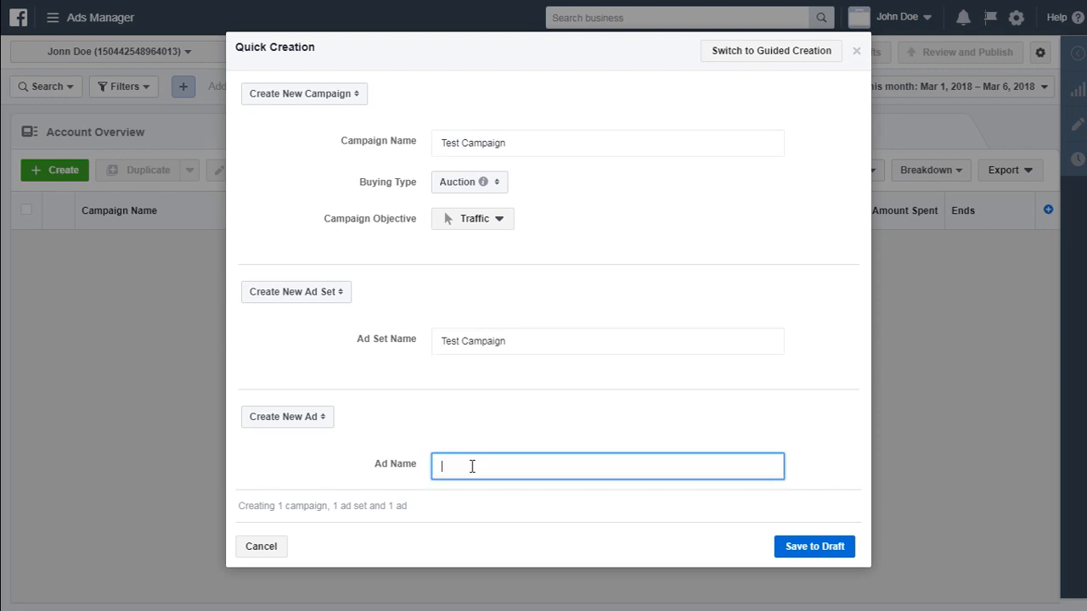
{"action": "key", "text": "ctrl+v"}
{"action": "left_click", "coordinate": [454, 410]}
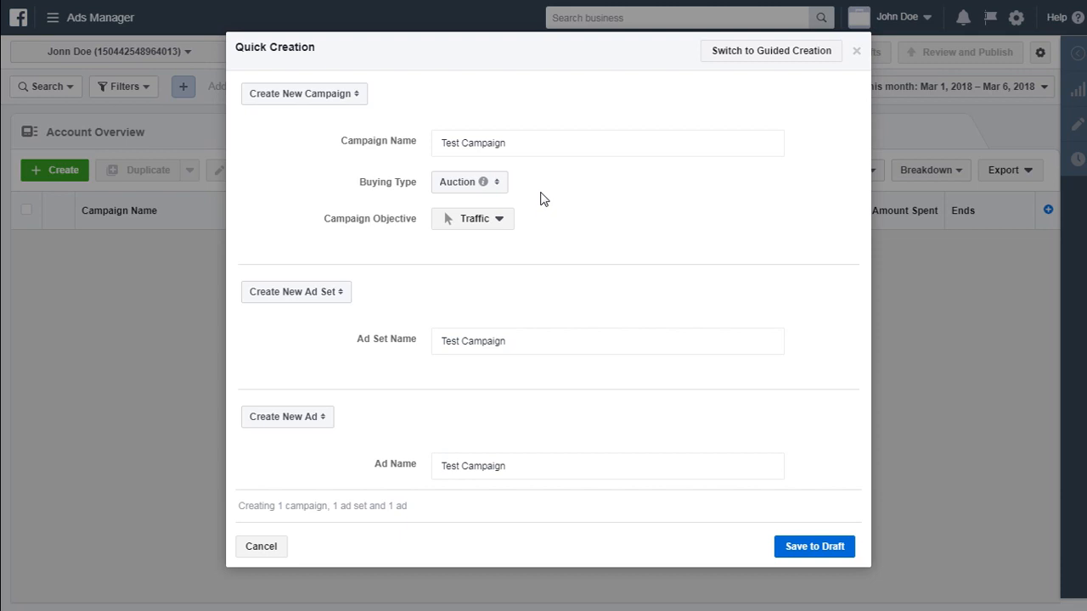
- Review the campaign objective options, keep Traffic and save the new campaign to draft
{"action": "left_click", "coordinate": [479, 227]}
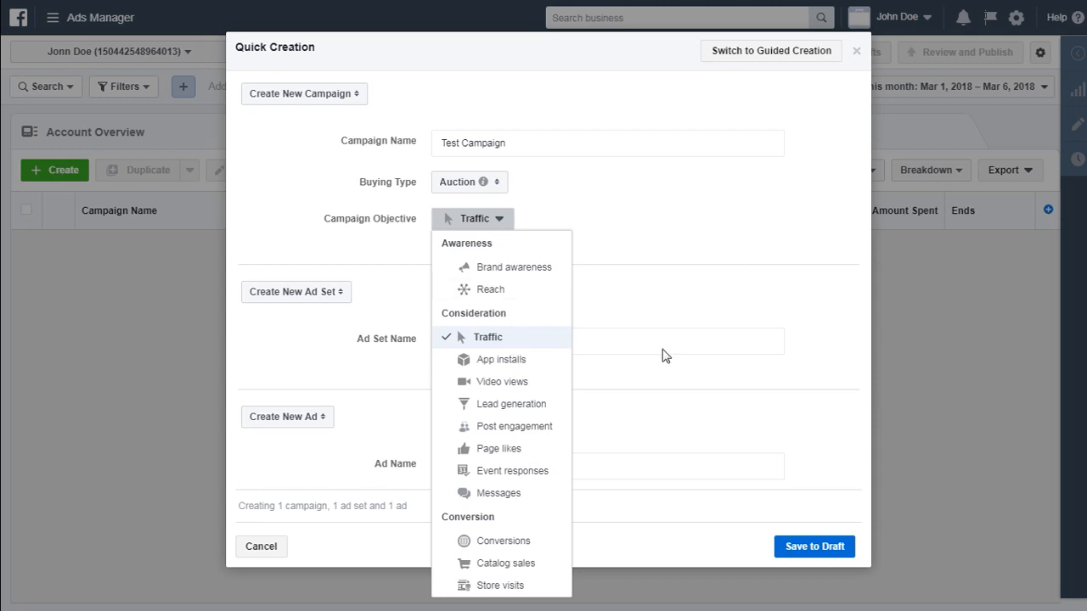
{"action": "left_click", "coordinate": [698, 319]}
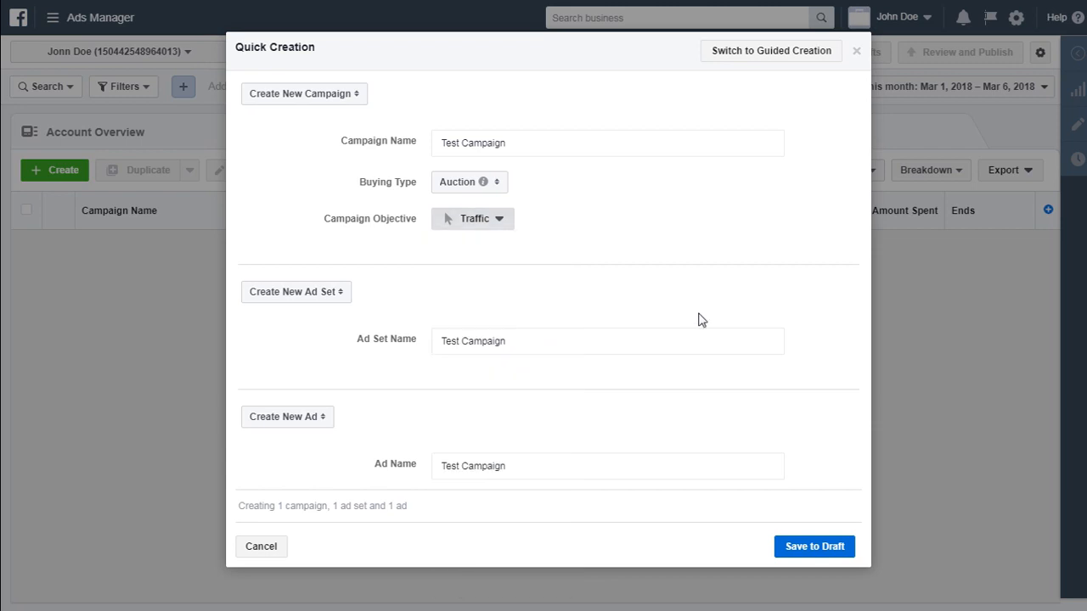
{"action": "left_click", "coordinate": [816, 548]}
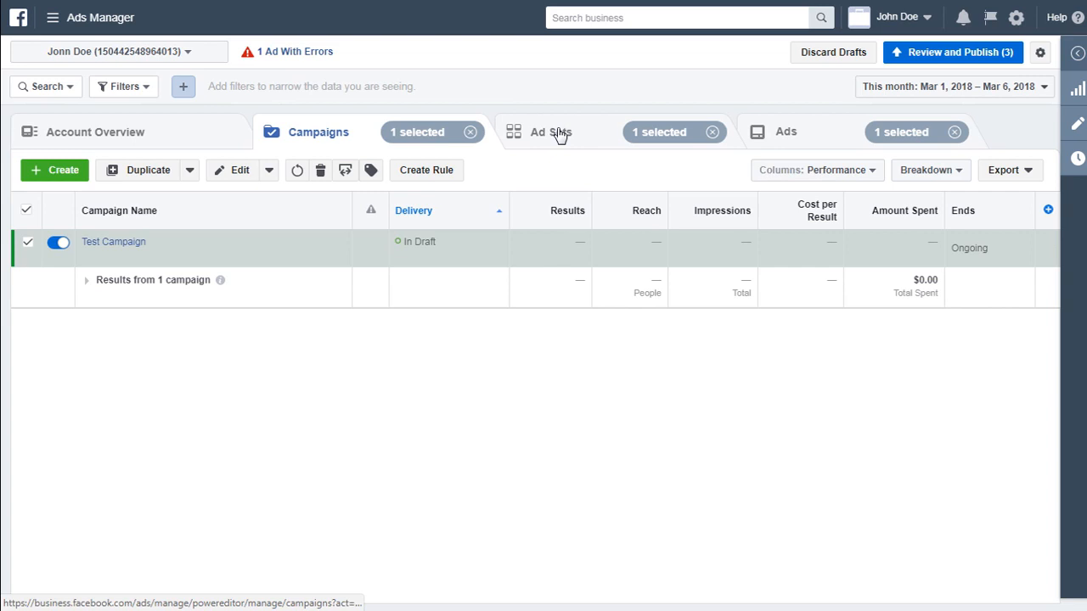
- Open the Test Campaign ad set for editing and set its daily budget to $10.00
{"action": "left_click", "coordinate": [561, 136]}
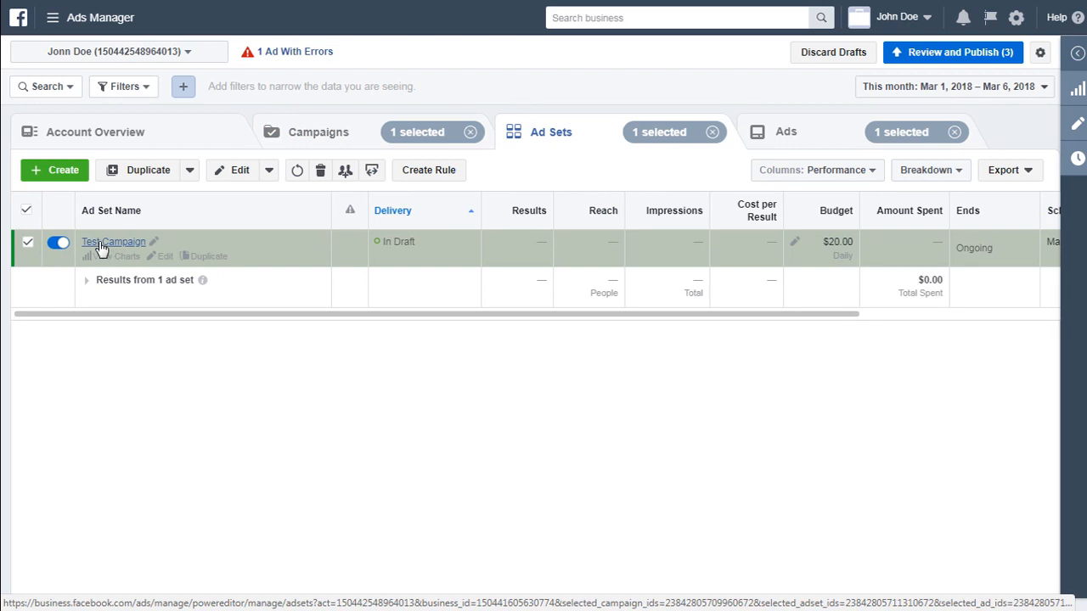
{"action": "left_click", "coordinate": [165, 256]}
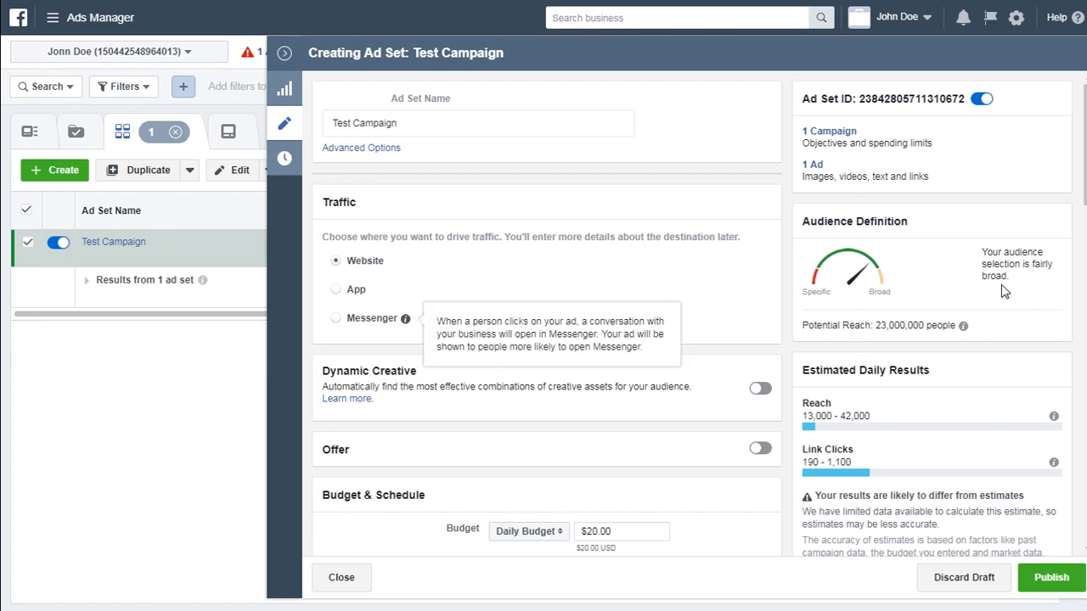
{"action": "left_click_drag", "start_coordinate": [1084, 201], "coordinate": [1074, 294]}
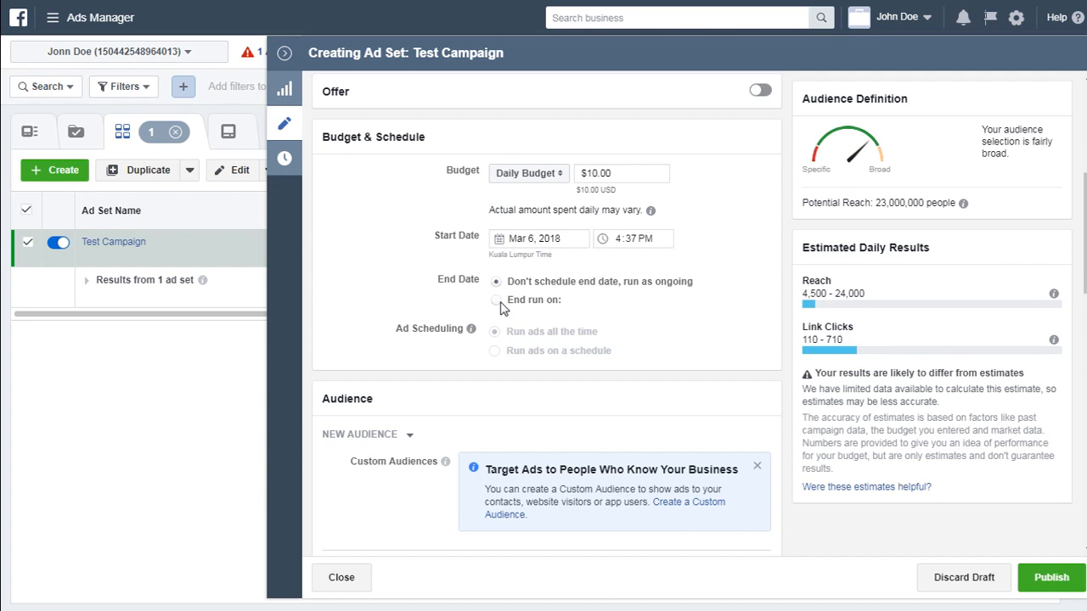
- Schedule the ad set to end on 3/31/2018 instead of running as ongoing
{"action": "left_click", "coordinate": [499, 304]}
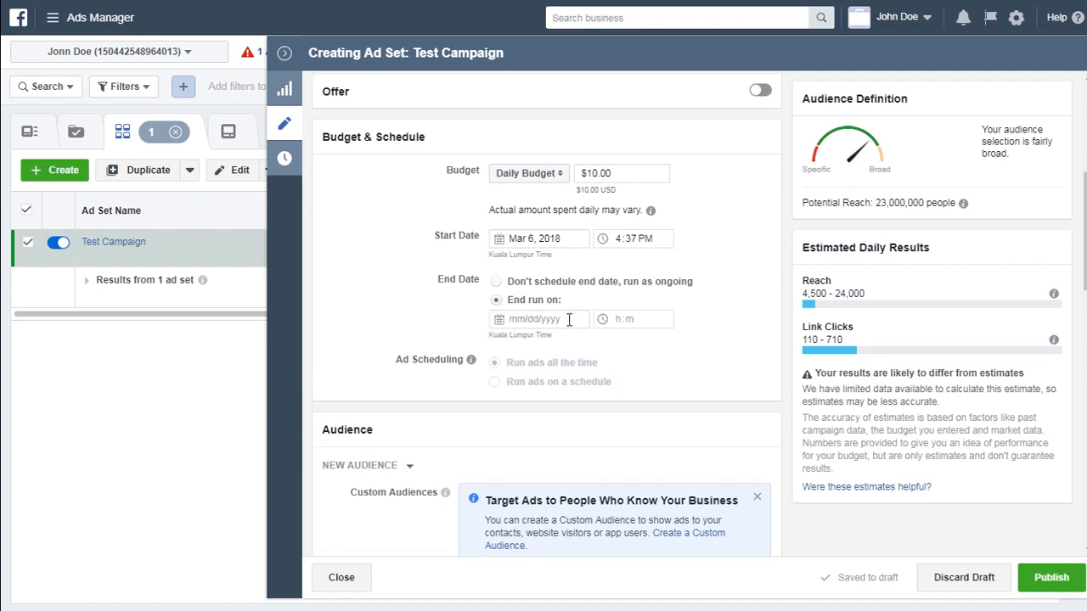
{"action": "left_click", "coordinate": [501, 318]}
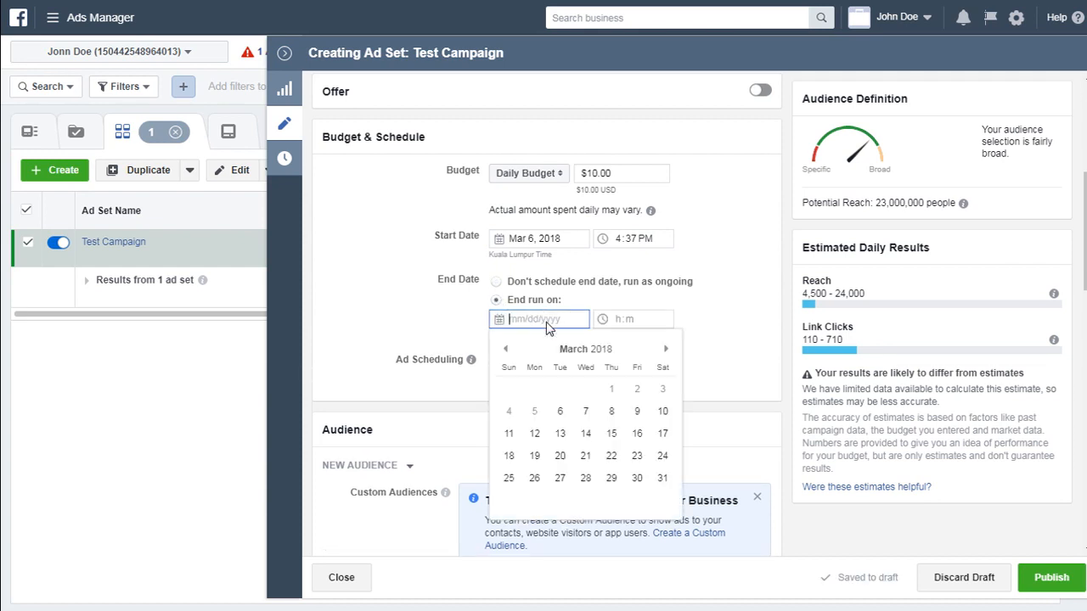
{"action": "left_click", "coordinate": [663, 478]}
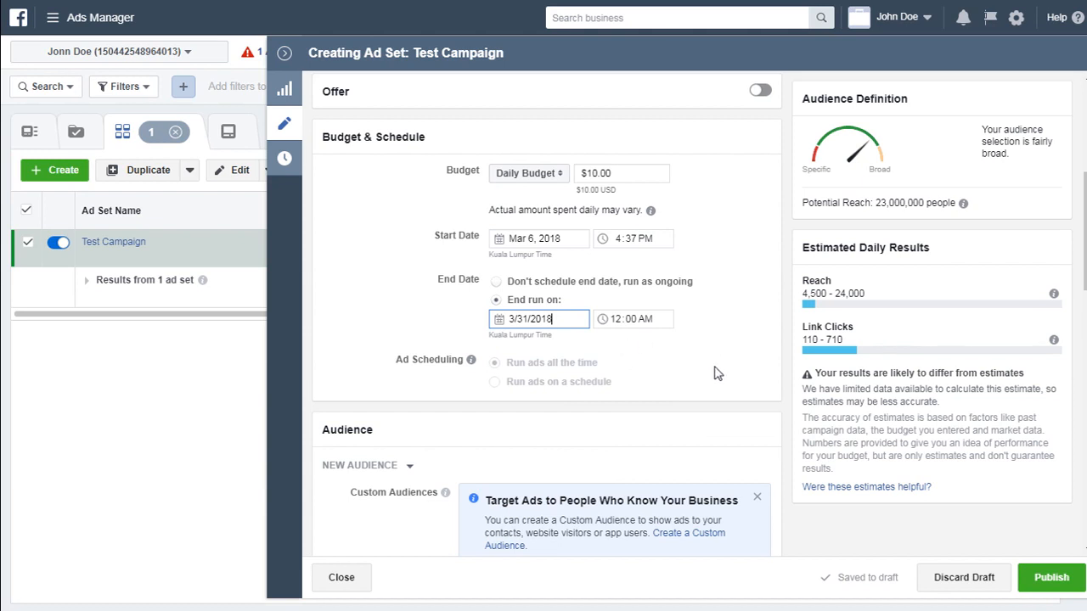
- Set the audience's location targeting to "People who live in this location"
{"action": "scroll", "coordinate": [461, 195], "scroll_direction": "down", "scroll_amount": 4}
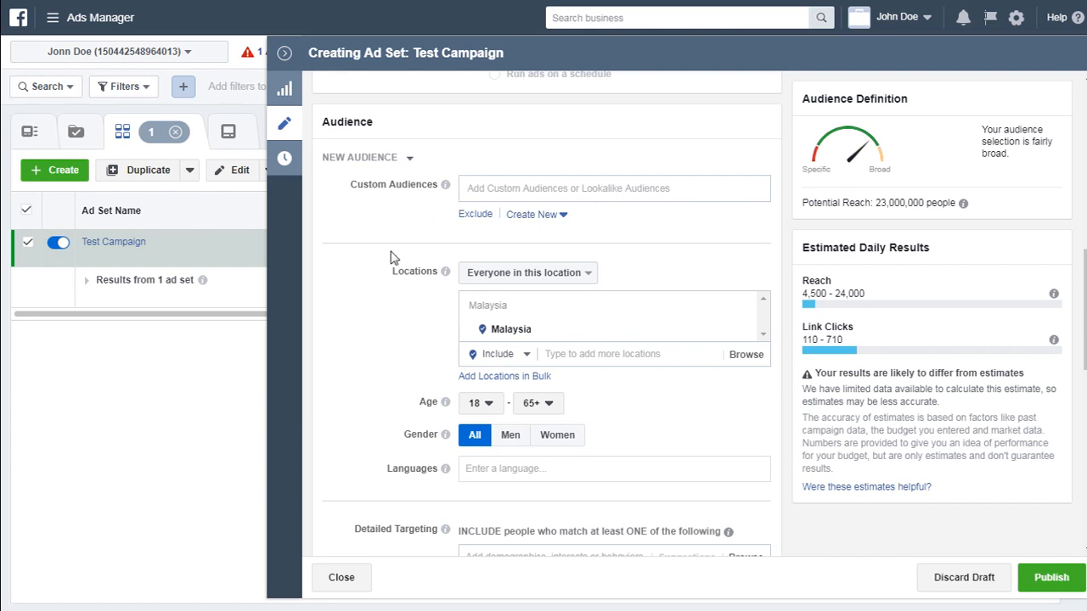
{"action": "left_click", "coordinate": [512, 276]}
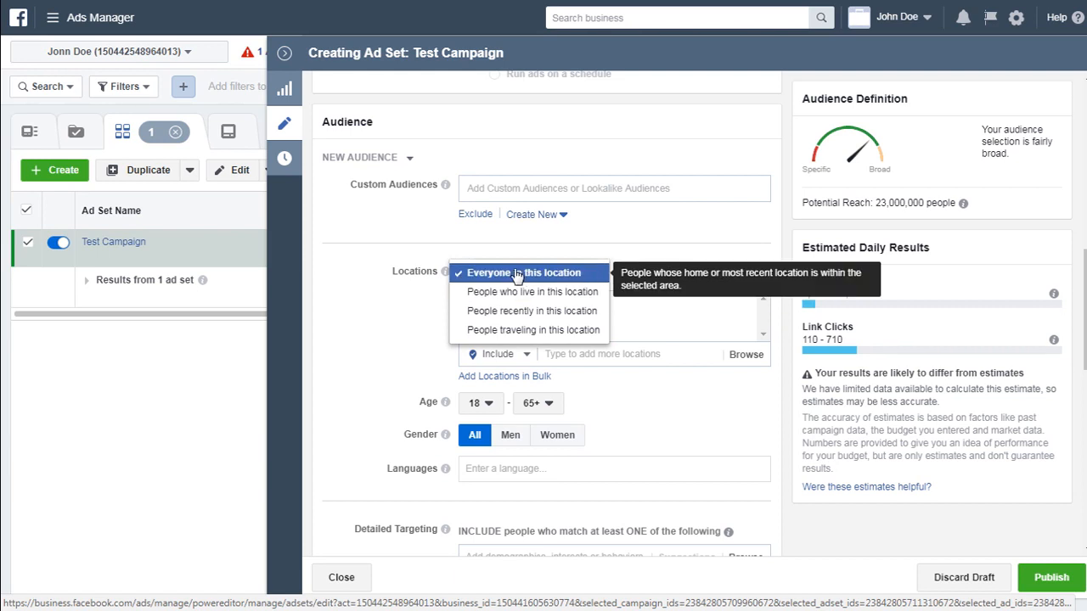
{"action": "left_click", "coordinate": [475, 291]}
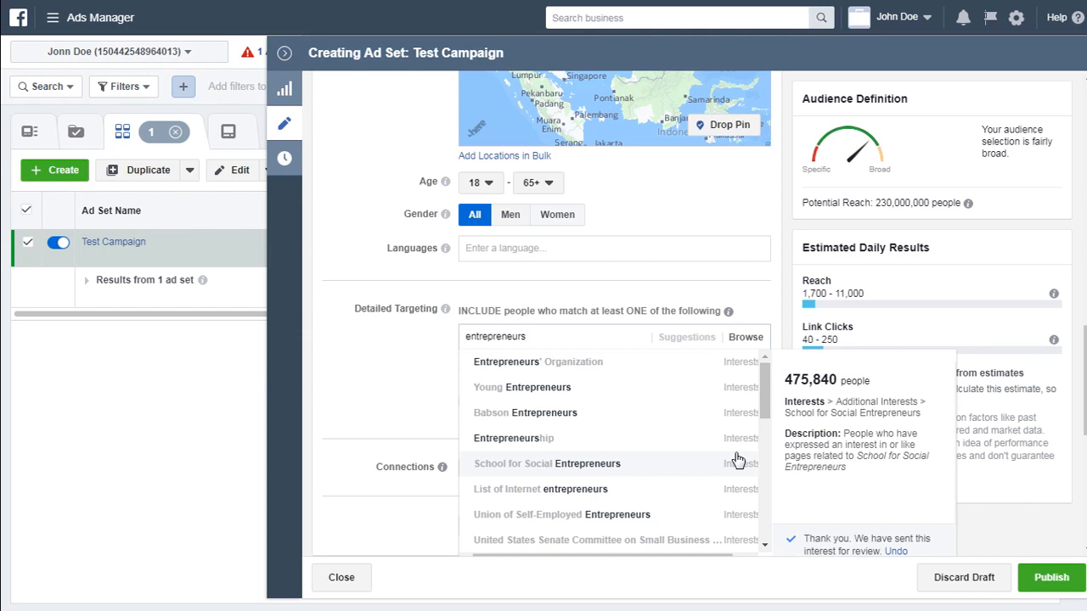
- Add the "School for Social Entrepreneurs" interest to the detailed targeting and dismiss the tip
{"action": "left_click", "coordinate": [554, 467]}
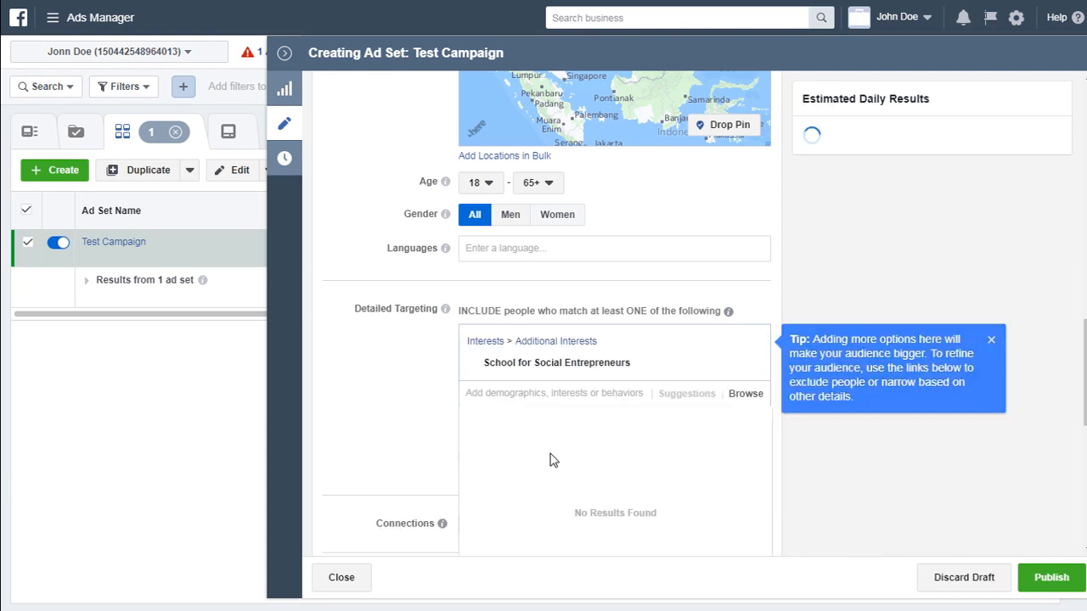
{"action": "left_click", "coordinate": [992, 341]}
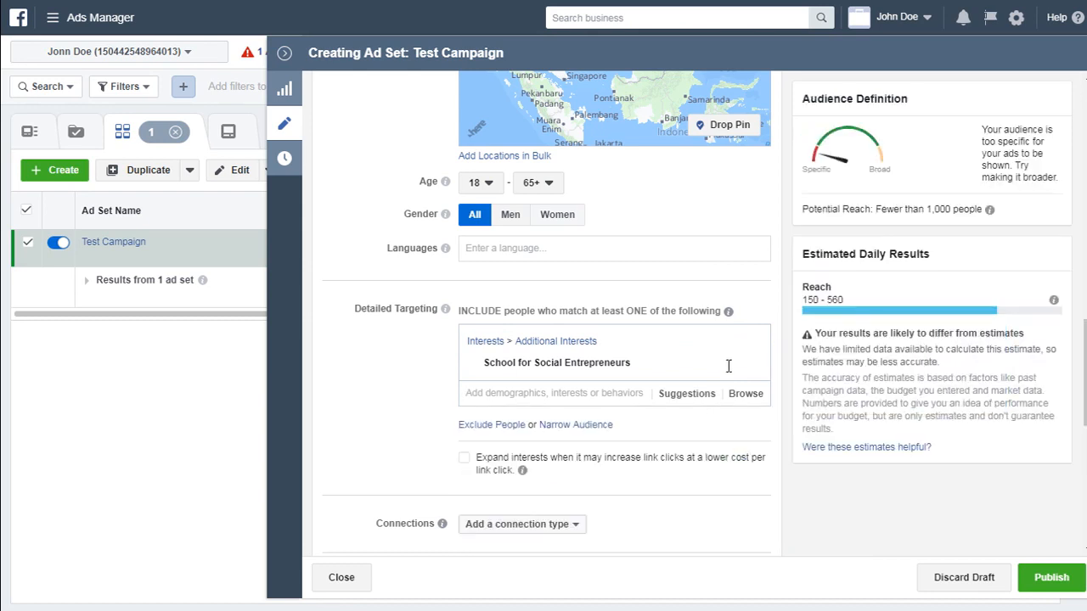
{"action": "mouse_move", "coordinate": [696, 374]}
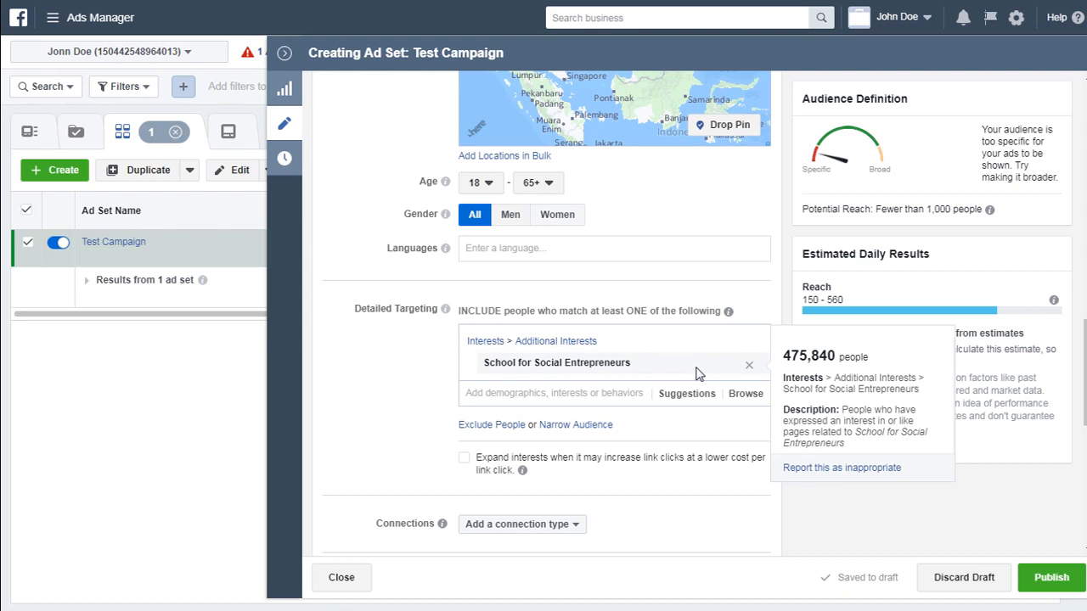
- Search the detailed targeting for "robert kiyosaki" and add the Robert Kiyosaki interest
{"action": "left_click", "coordinate": [597, 394]}
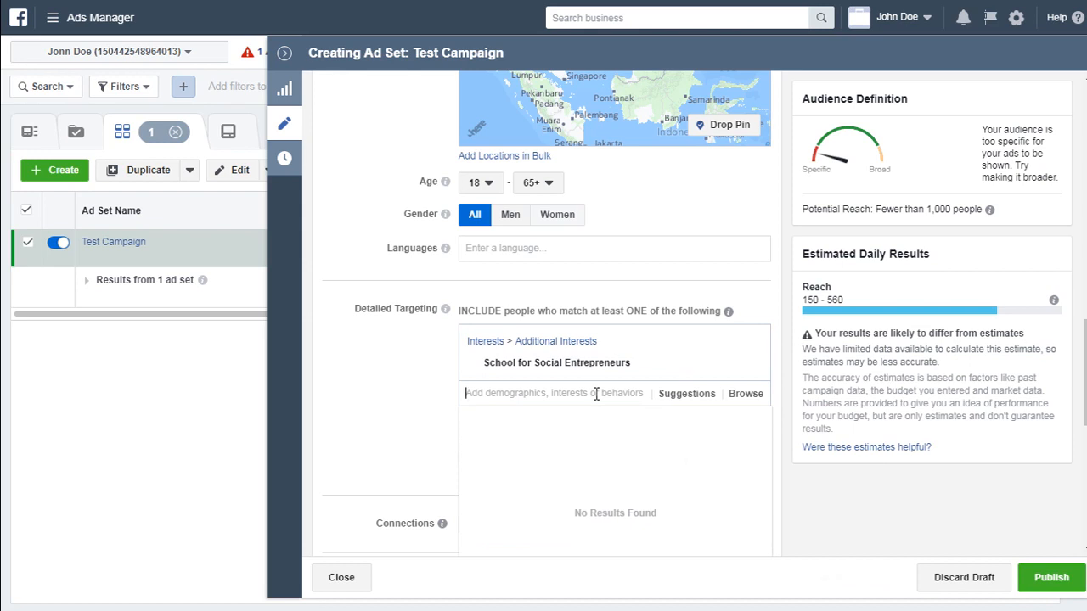
{"action": "type", "text": "robert "}
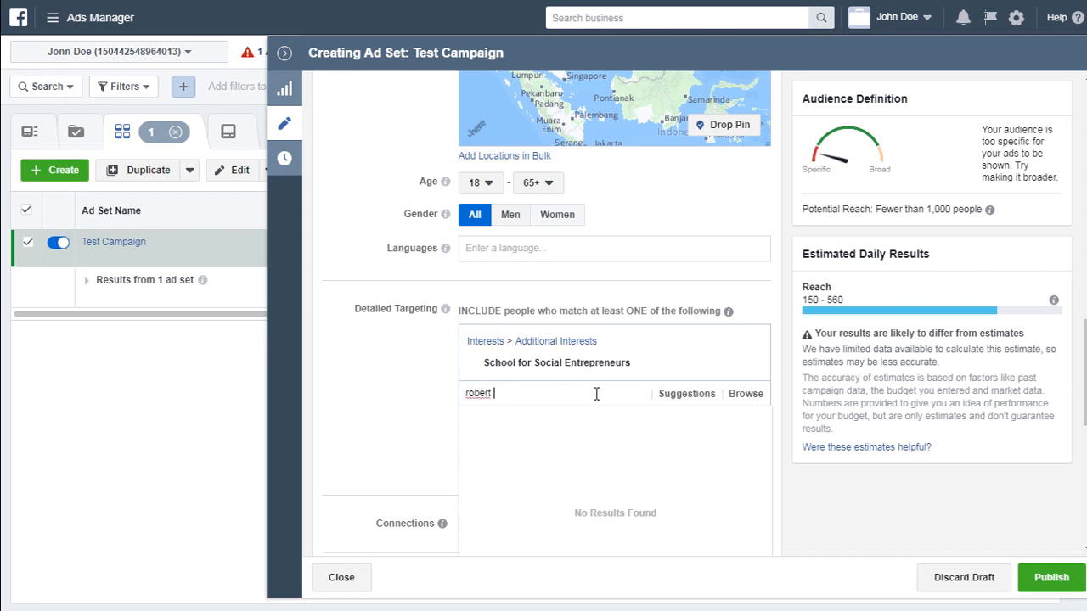
{"action": "type", "text": "kiyosaki"}
{"action": "left_click", "coordinate": [509, 416]}
{"action": "scroll", "coordinate": [399, 393], "scroll_direction": "down", "scroll_amount": 2}
{"action": "left_click", "coordinate": [397, 388]}
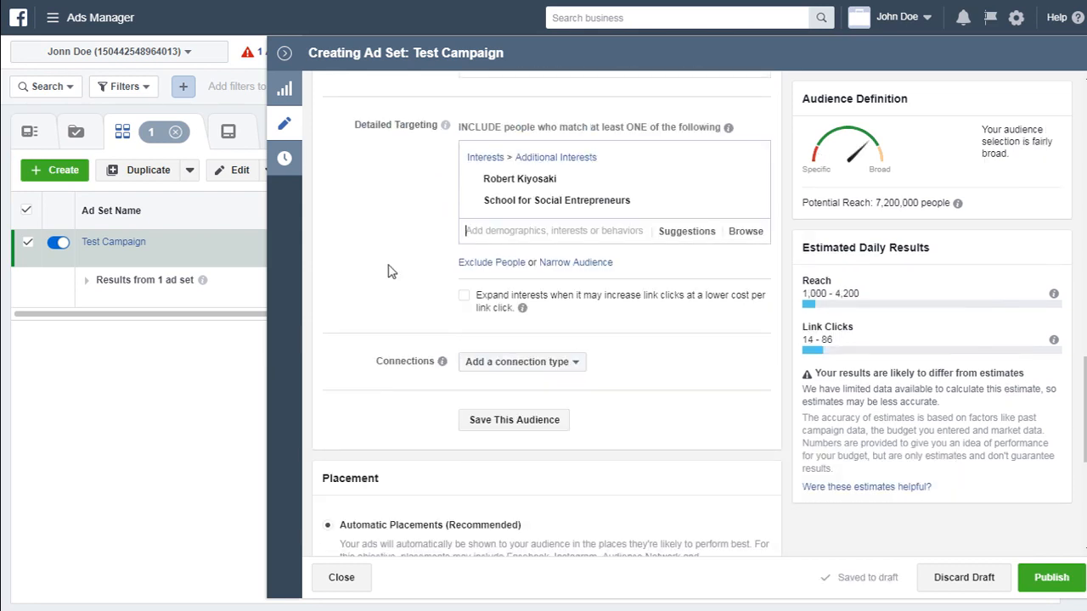
- Switch to Edit Placements, keep only Facebook Feeds by clearing Instant Articles, Right Column, Instagram and Audience Network, and close the ad set editor
{"action": "scroll", "coordinate": [417, 360], "scroll_direction": "down", "scroll_amount": 3}
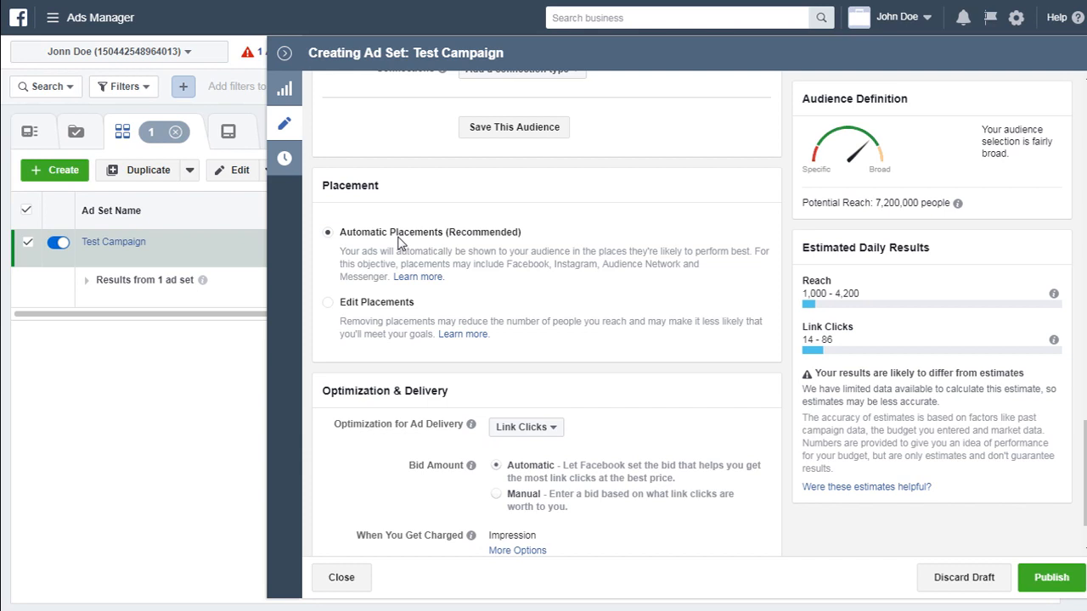
{"action": "left_click", "coordinate": [328, 302]}
{"action": "scroll", "coordinate": [382, 305], "scroll_direction": "down", "scroll_amount": 3}
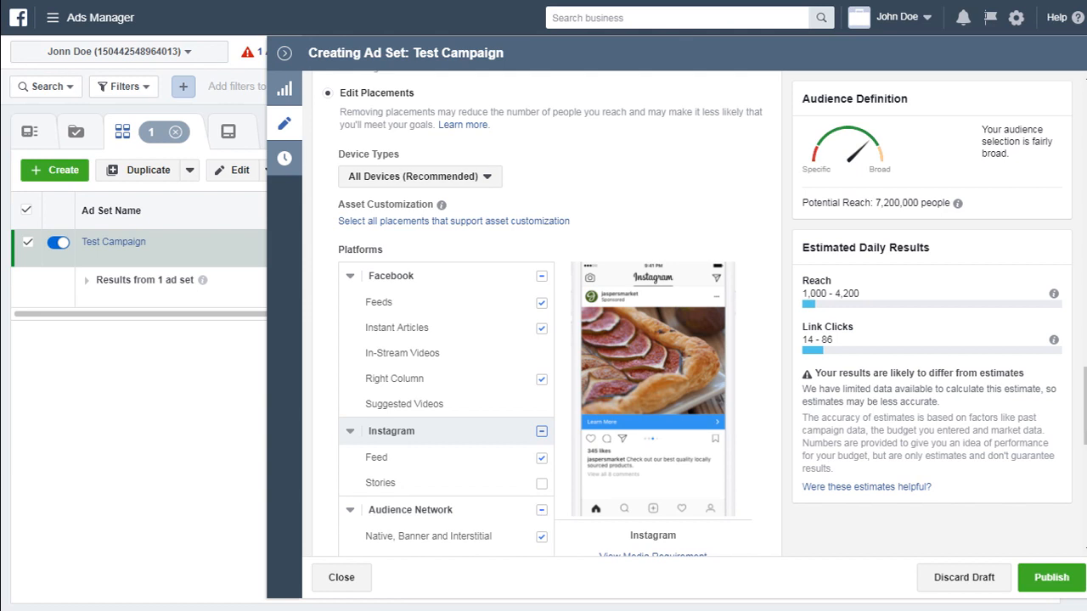
{"action": "left_click", "coordinate": [545, 379]}
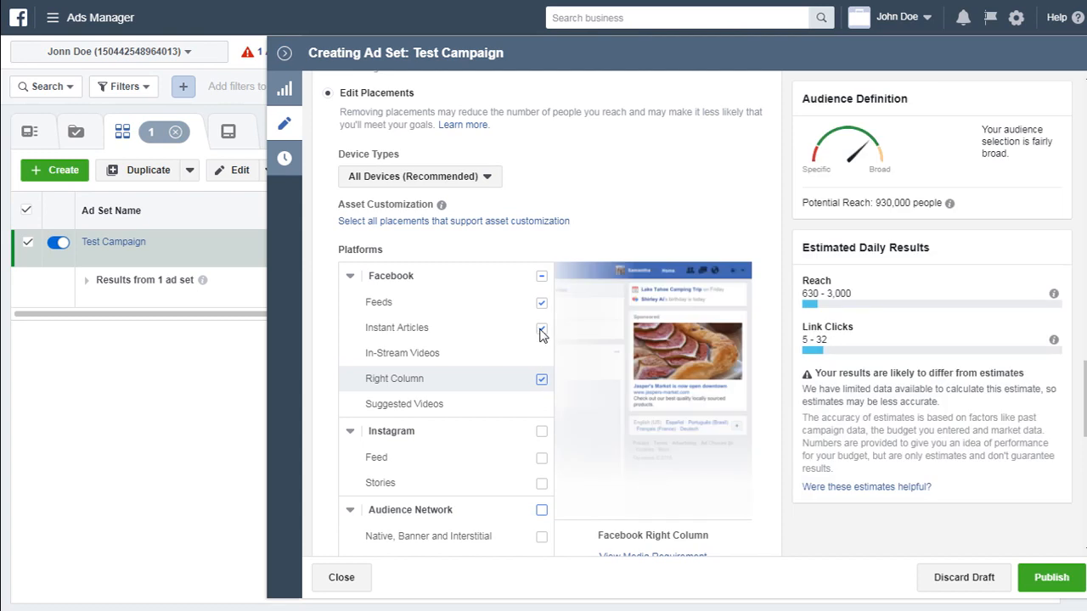
{"action": "left_click", "coordinate": [542, 331]}
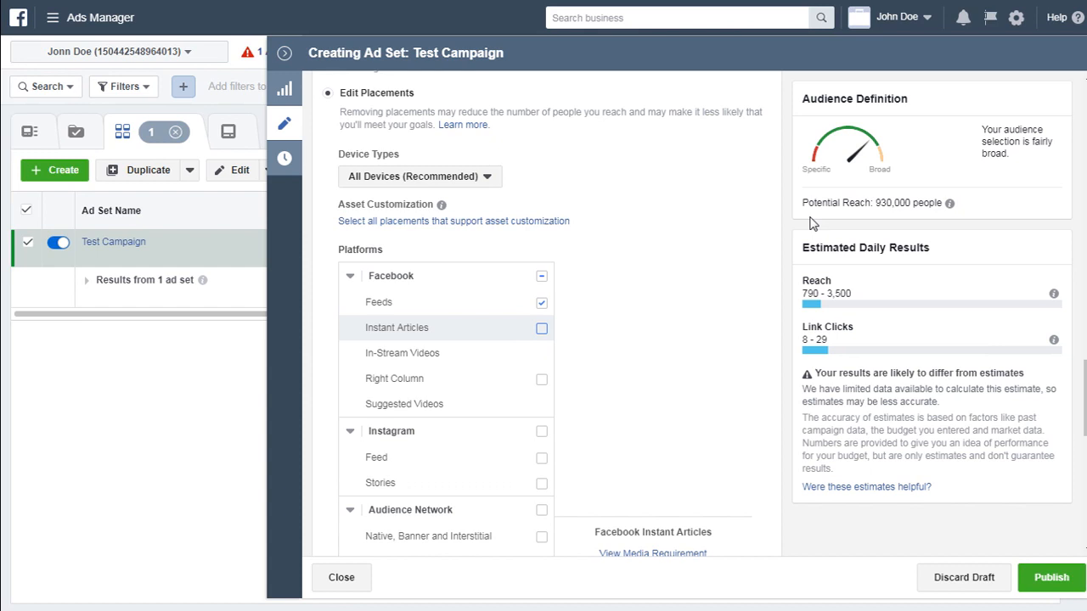
{"action": "scroll", "coordinate": [538, 379], "scroll_direction": "down", "scroll_amount": 10}
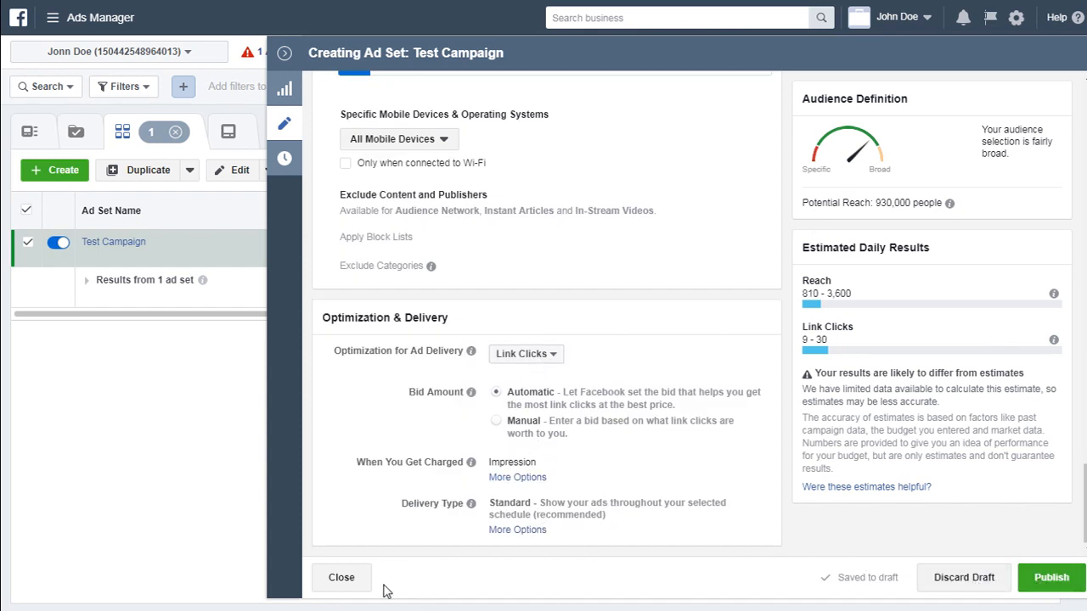
{"action": "left_click", "coordinate": [331, 584]}
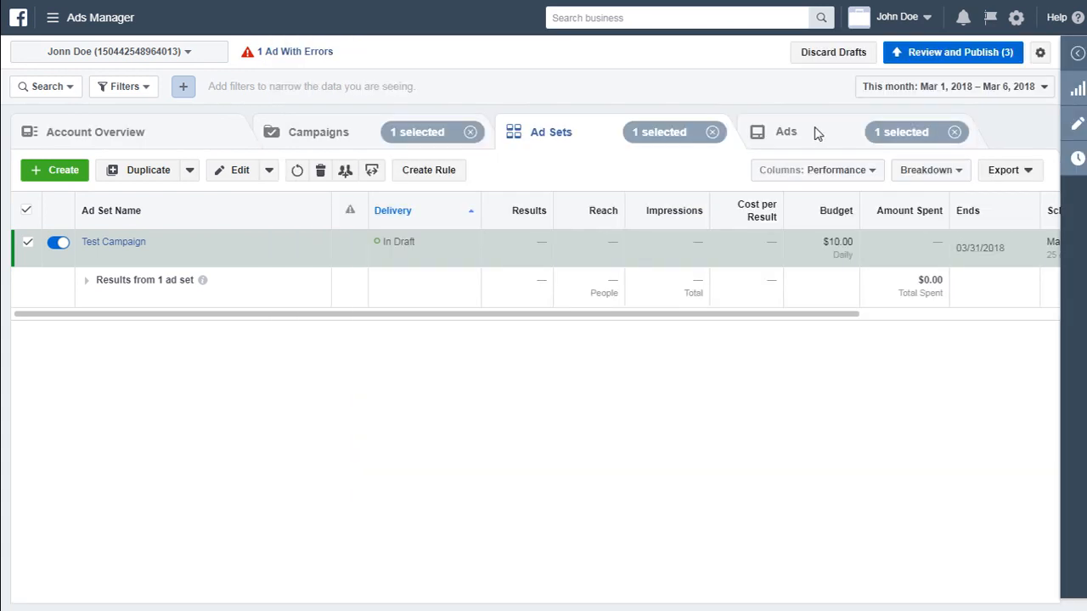
- Go to the ad level and open the Test Campaign ad for editing
{"action": "left_click", "coordinate": [814, 134]}
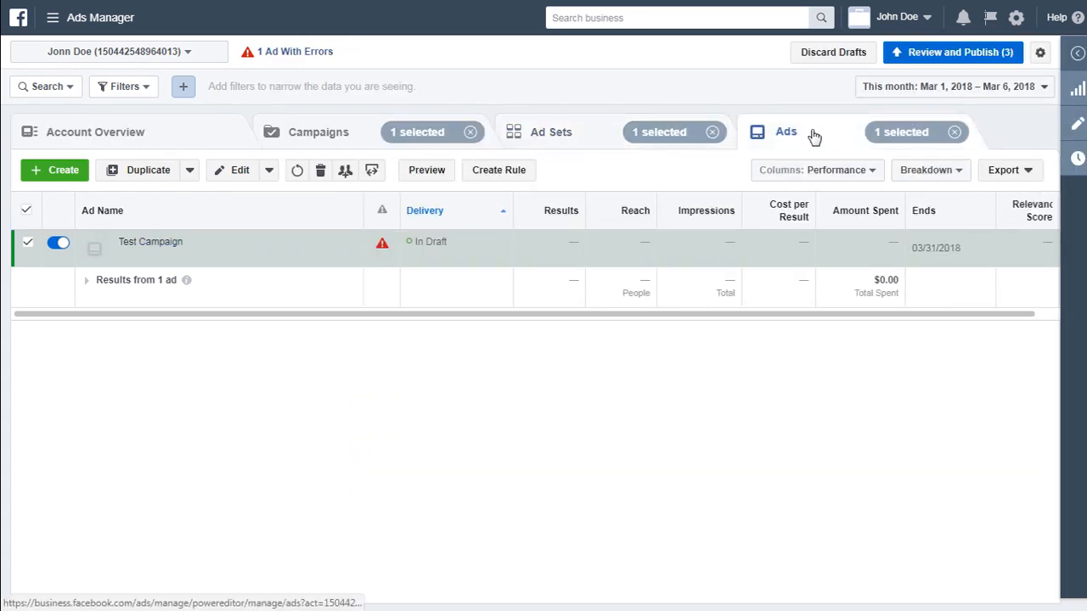
{"action": "mouse_move", "coordinate": [329, 262]}
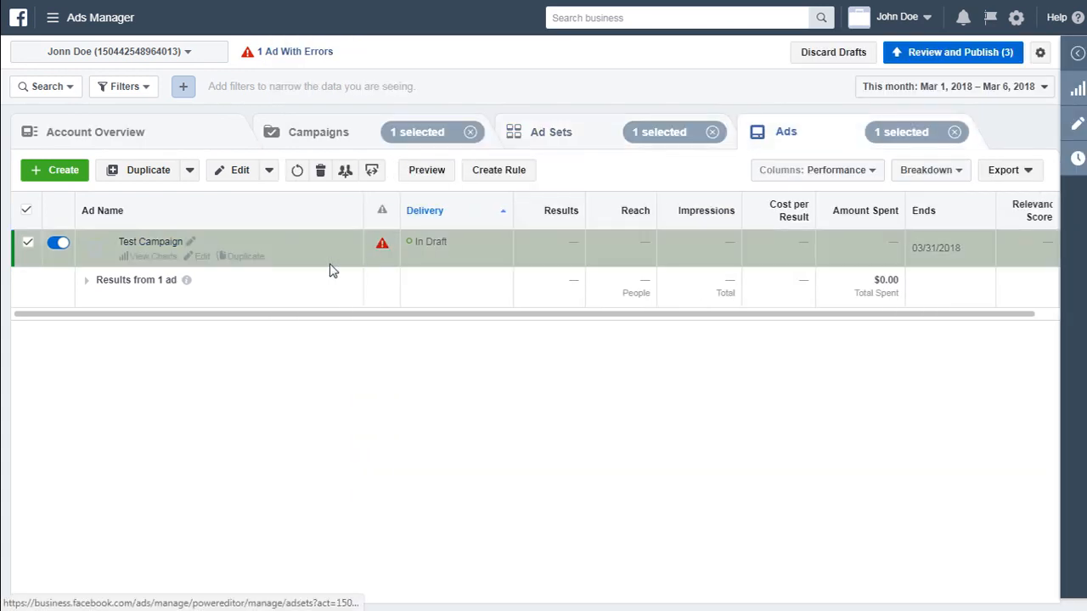
{"action": "left_click", "coordinate": [202, 258]}
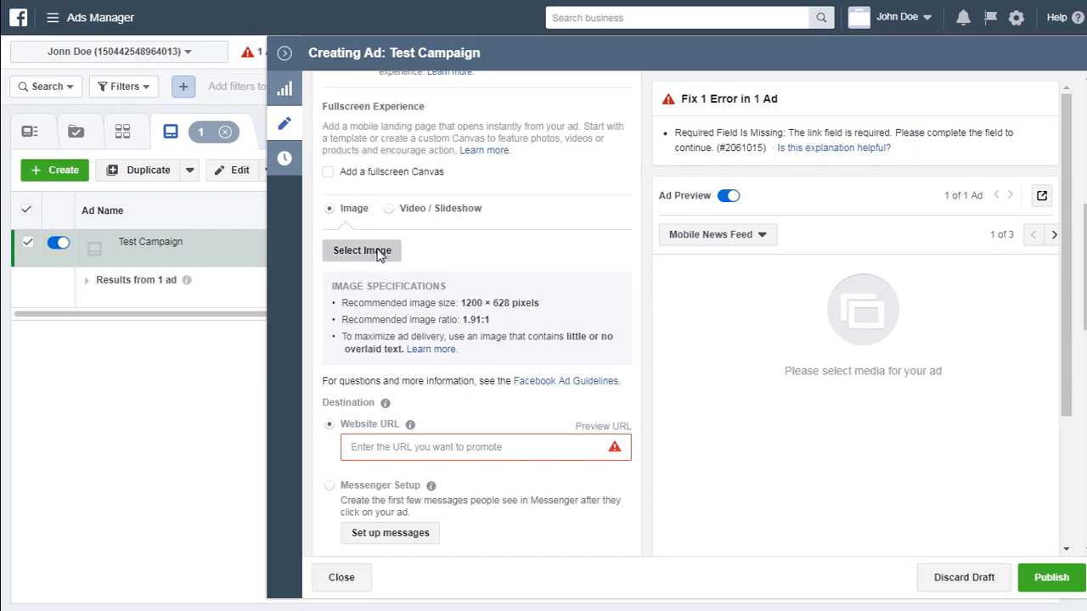
- Search the free stock images for "dog" and use the dog on a yellow background as the ad's image
{"action": "left_click", "coordinate": [380, 256]}
{"action": "left_click", "coordinate": [537, 124]}
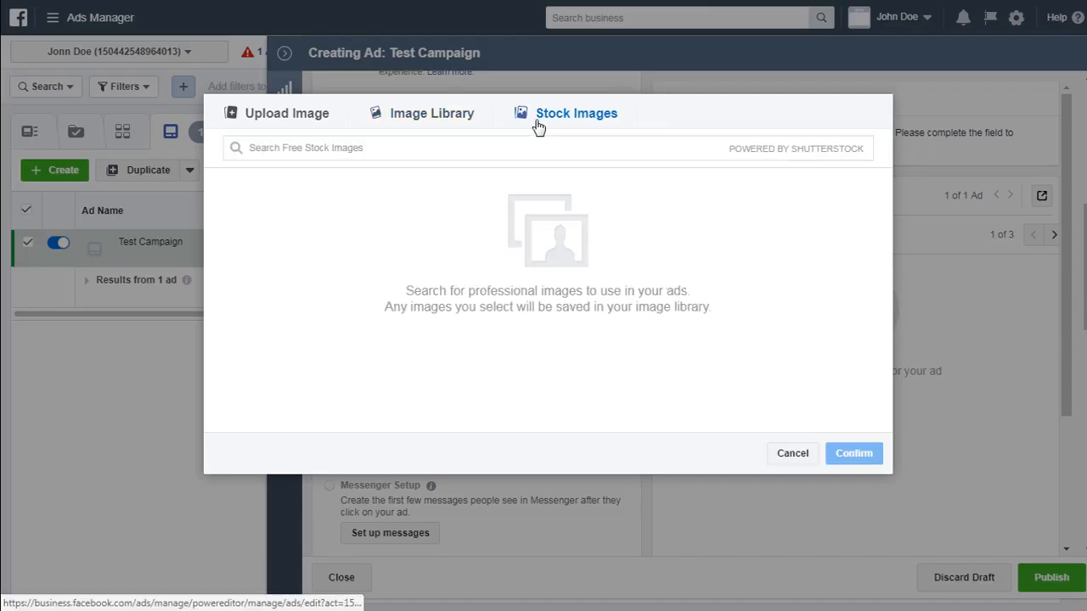
{"action": "left_click", "coordinate": [386, 150]}
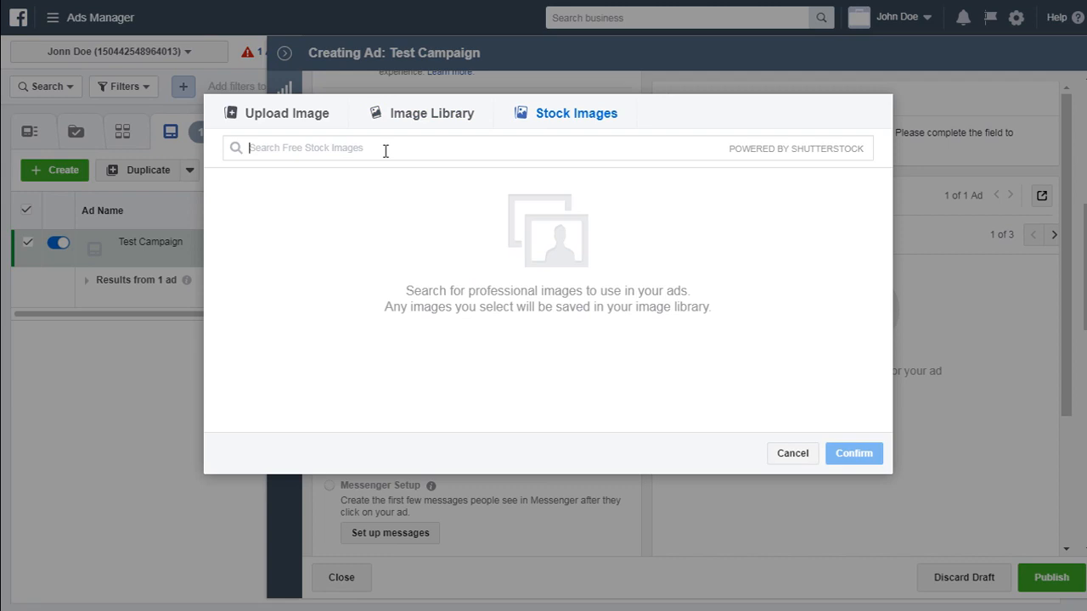
{"action": "type", "text": "dog"}
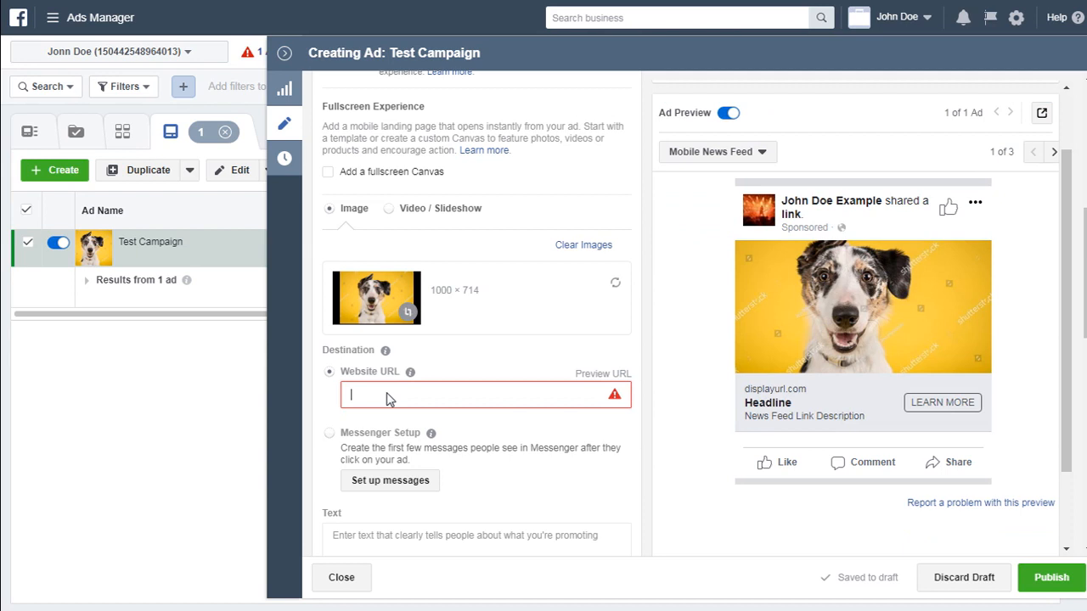
{"action": "type", "text": "www.johndoeexample.com"}
{"action": "scroll", "coordinate": [388, 399], "scroll_direction": "down", "scroll_amount": 1}
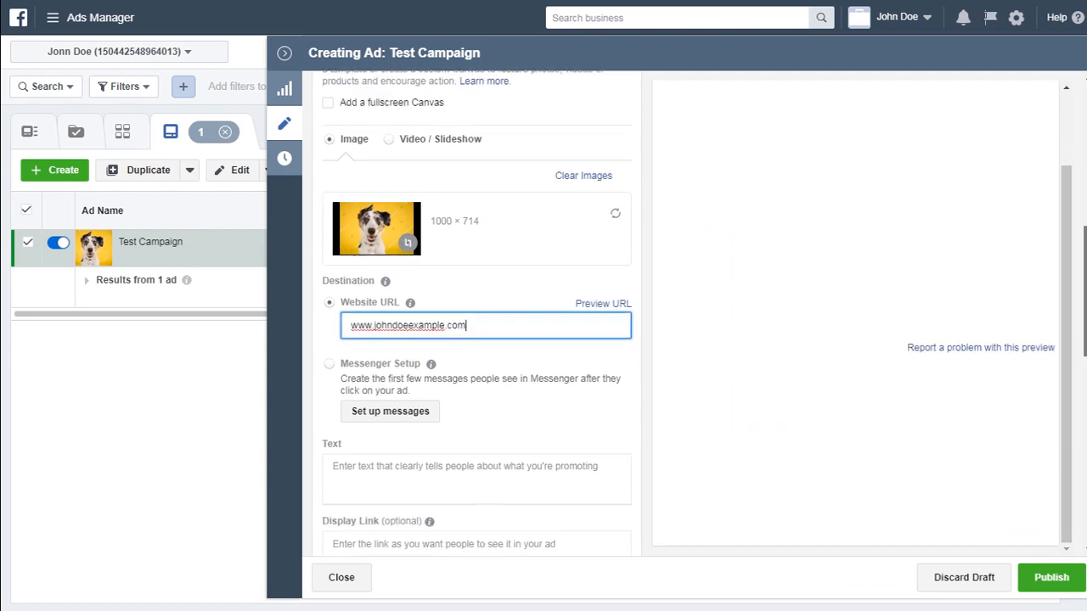
{"action": "left_click_drag", "start_coordinate": [1084, 348], "coordinate": [1085, 354]}
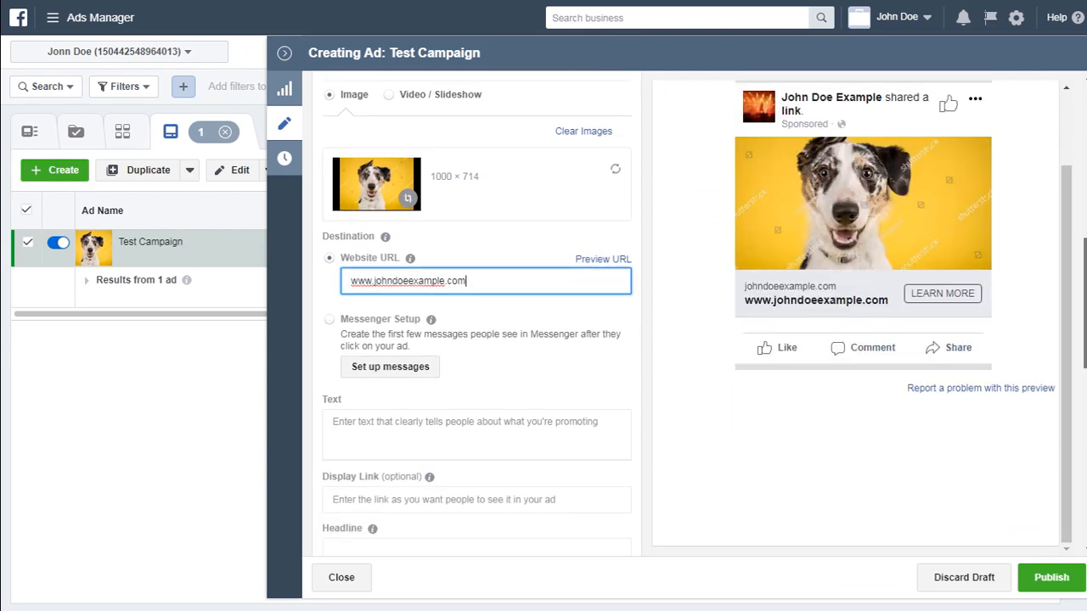
{"action": "left_click", "coordinate": [413, 433]}
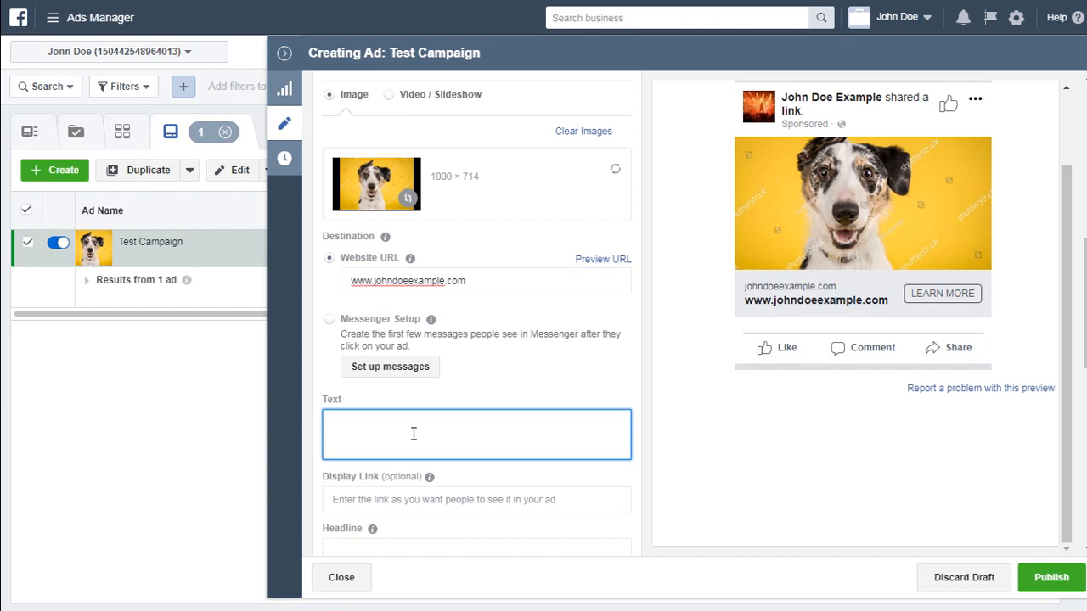
{"action": "type", "text": "Test Copy"}
- Leave the display link empty, set the headline to "Headline" and the link description to "News Feed Link Description"
{"action": "left_click", "coordinate": [352, 500]}
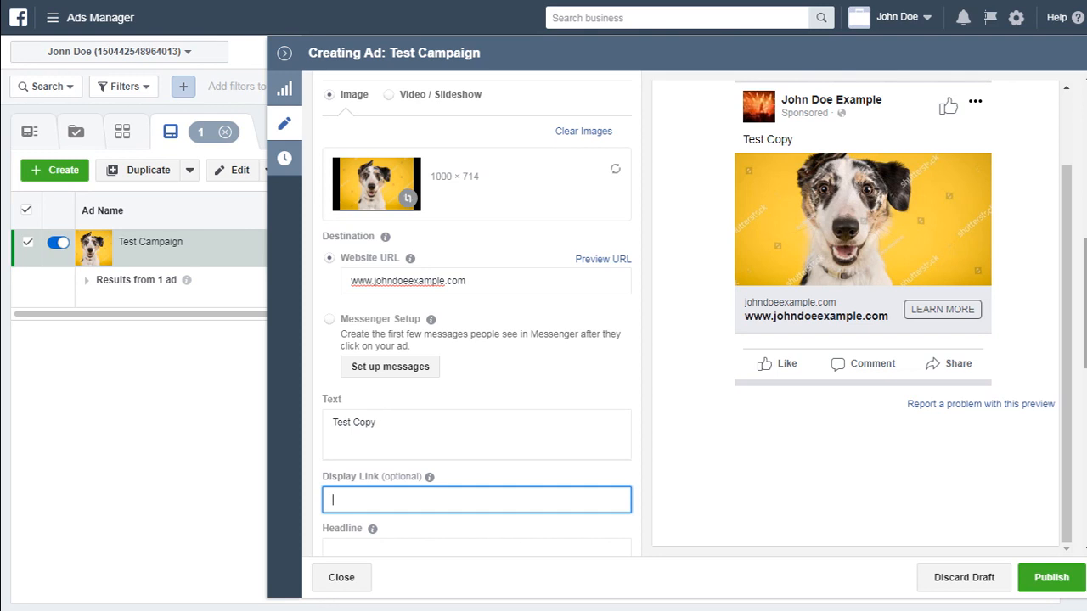
{"action": "scroll", "coordinate": [321, 433], "scroll_direction": "down", "scroll_amount": 3}
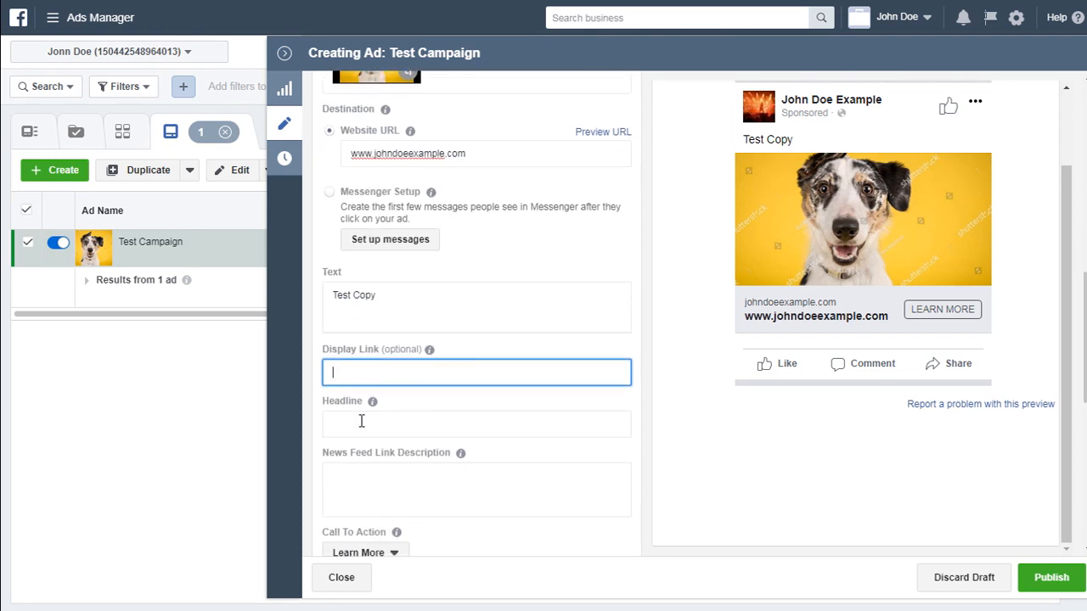
{"action": "left_click", "coordinate": [361, 422]}
{"action": "type", "text": "Teadline"}
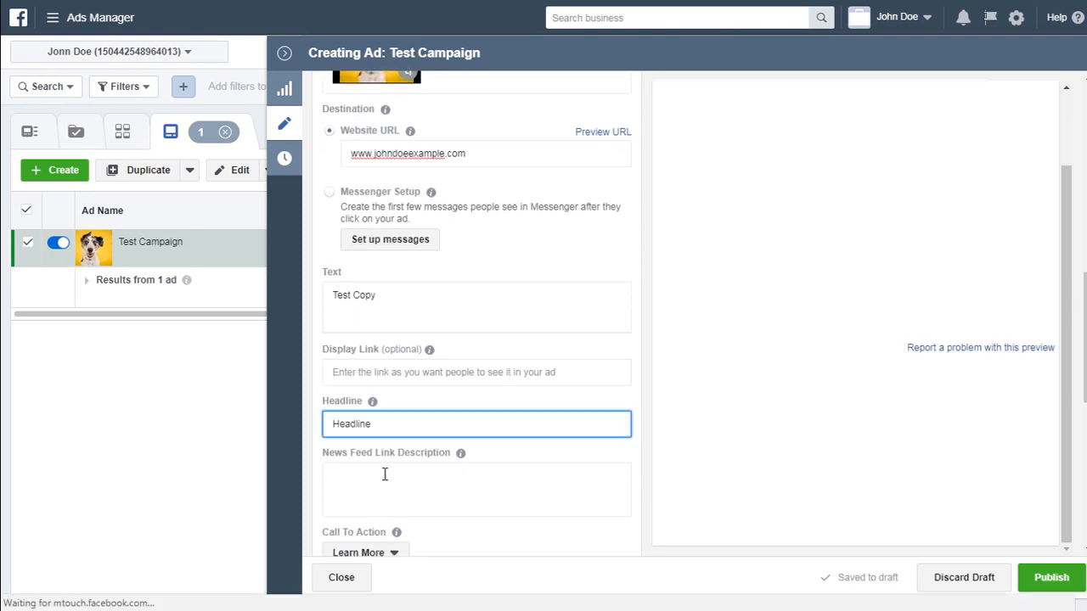
{"action": "left_click", "coordinate": [384, 474]}
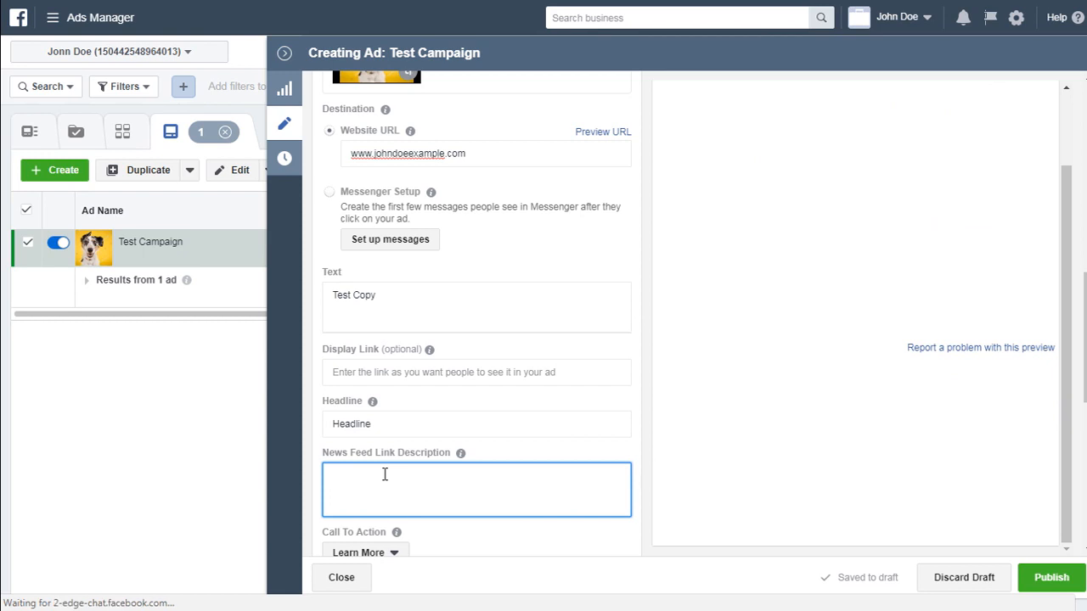
{"action": "type", "text": "News Feed Link Description"}
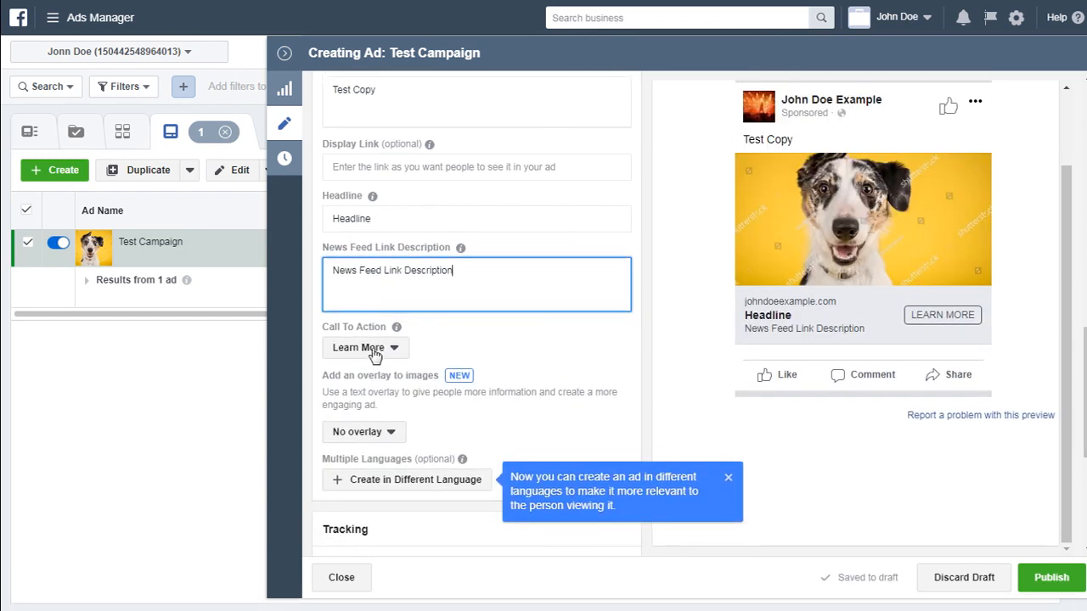
- Set the ad's call to action to No Button and dismiss the tip about multiple languages
{"action": "left_click", "coordinate": [374, 352]}
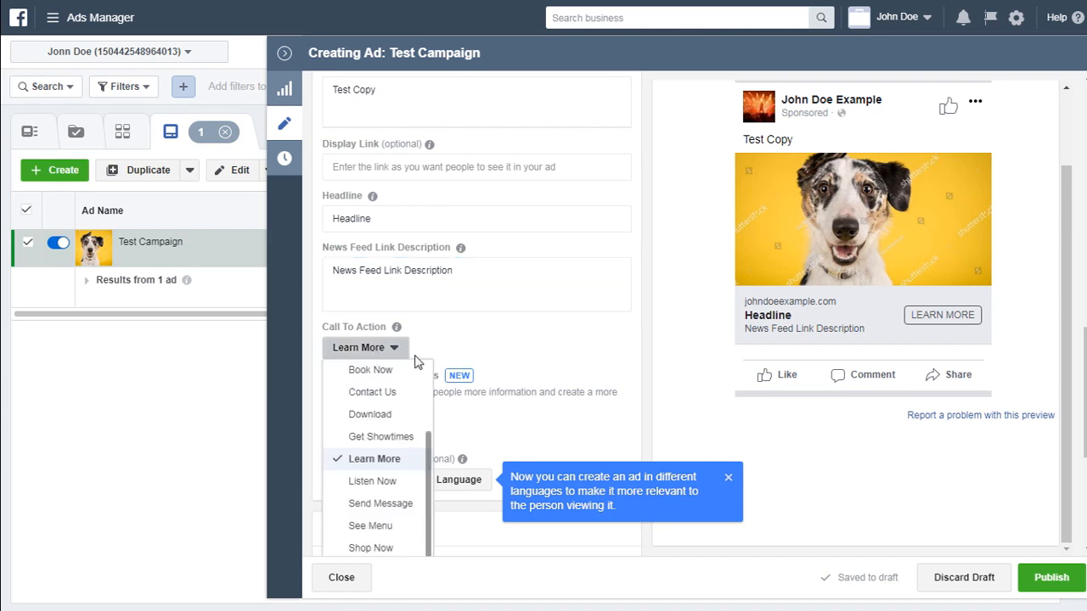
{"action": "left_click_drag", "start_coordinate": [432, 453], "coordinate": [430, 367]}
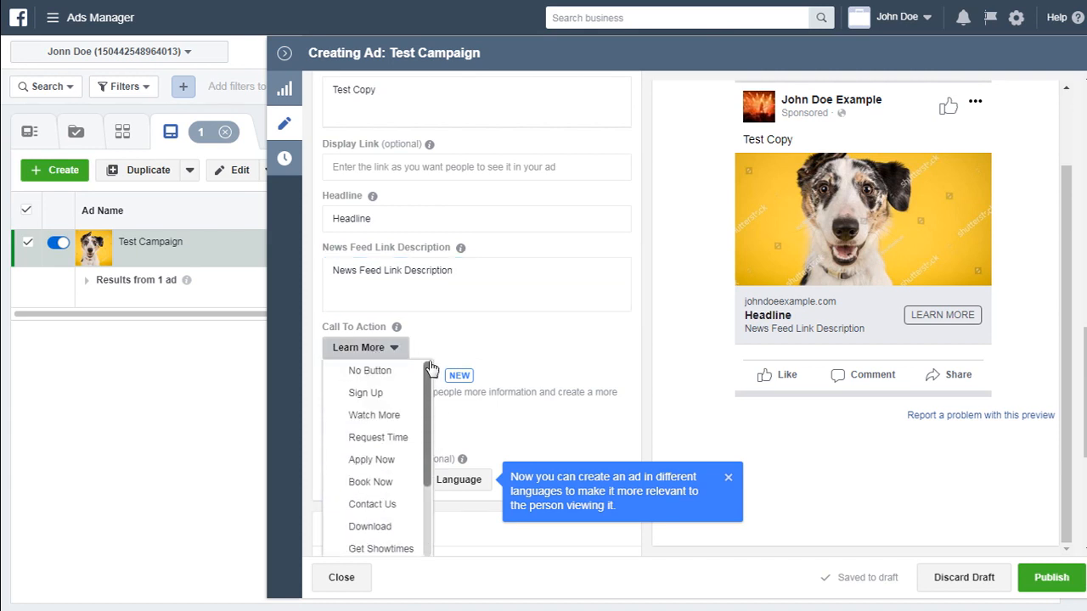
{"action": "left_click", "coordinate": [378, 373]}
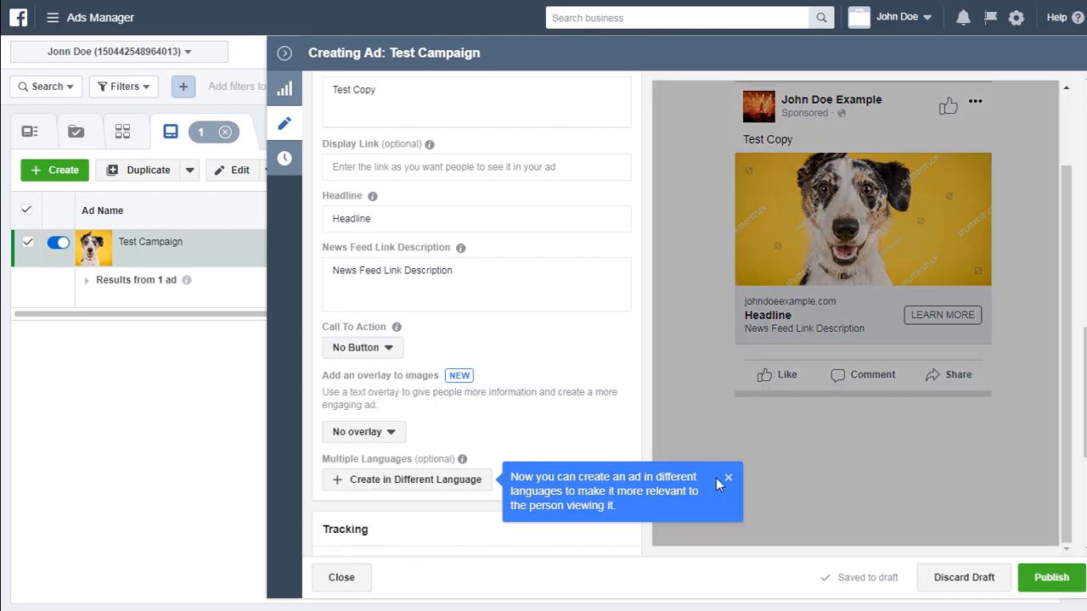
{"action": "left_click", "coordinate": [726, 477]}
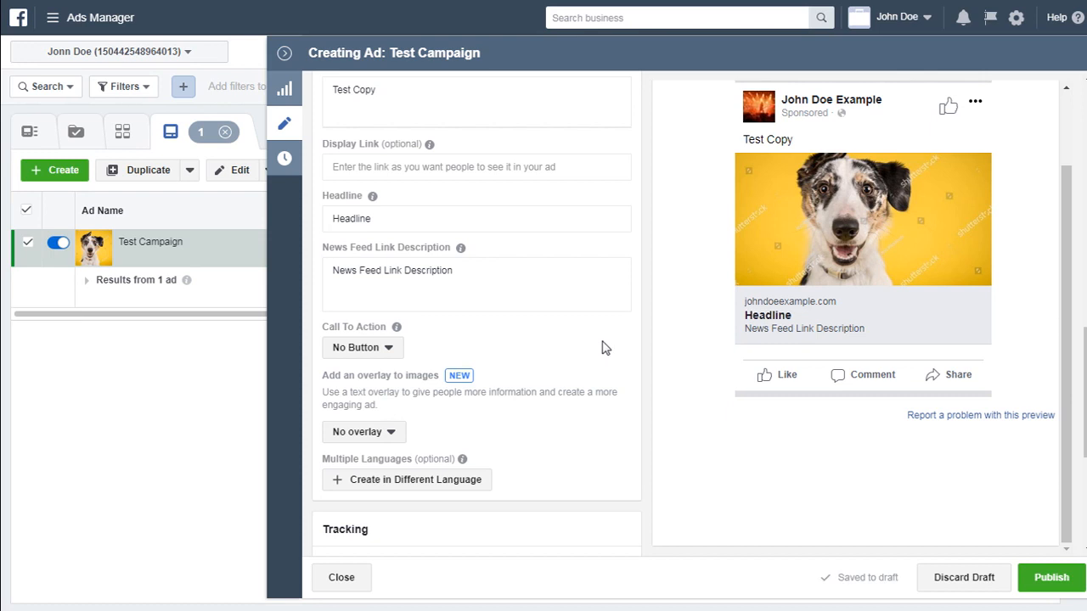
{"action": "scroll", "coordinate": [602, 348], "scroll_direction": "down", "scroll_amount": 4}
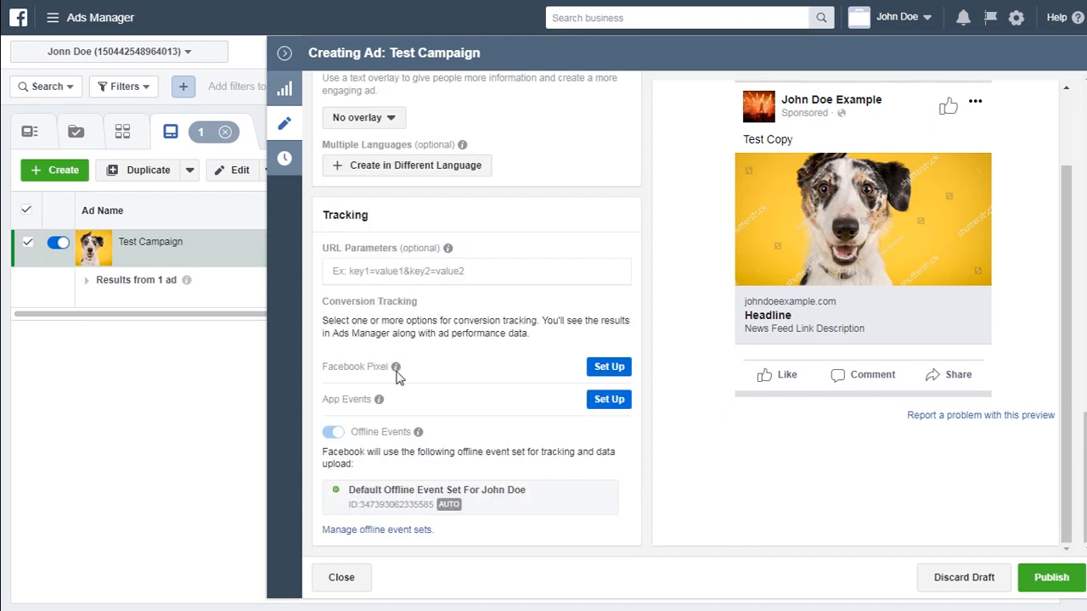